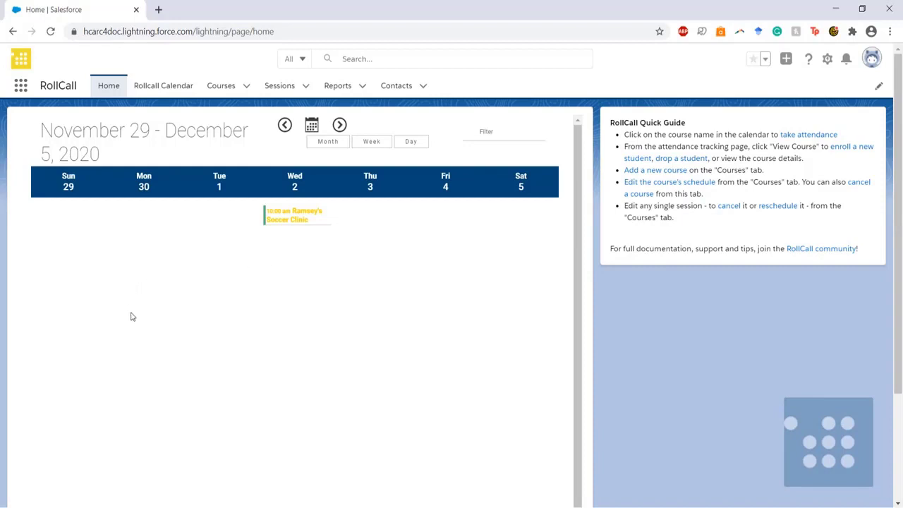
Search the available apps for RollCall, open RollCall Admin and go to its RollCall Holidays list.
click(20, 86)
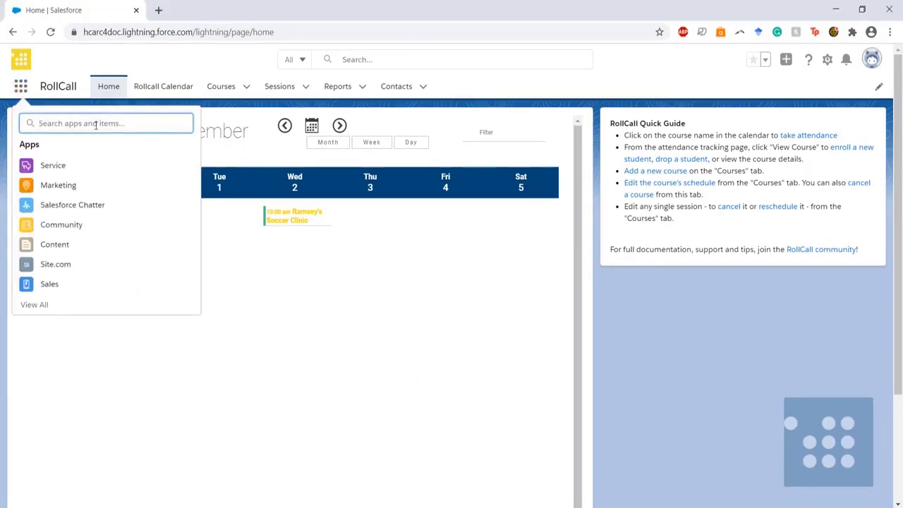
text(RollCall)
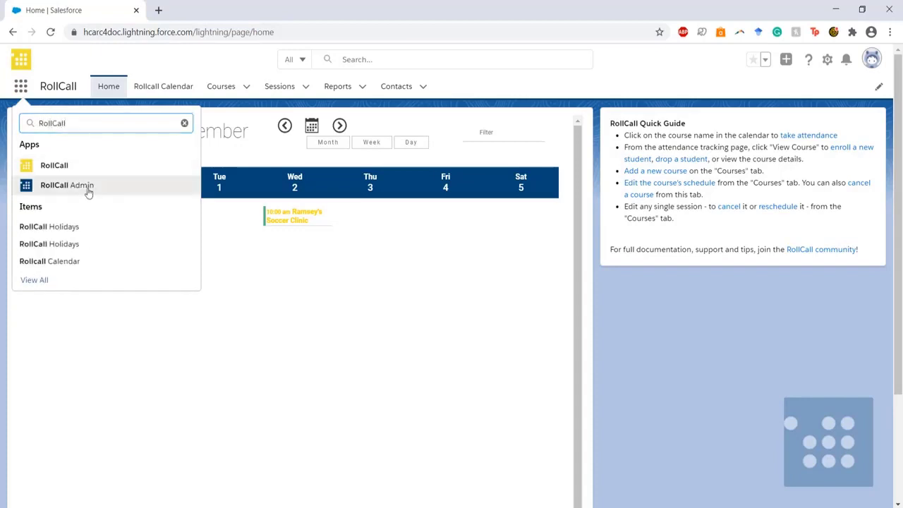
click(87, 187)
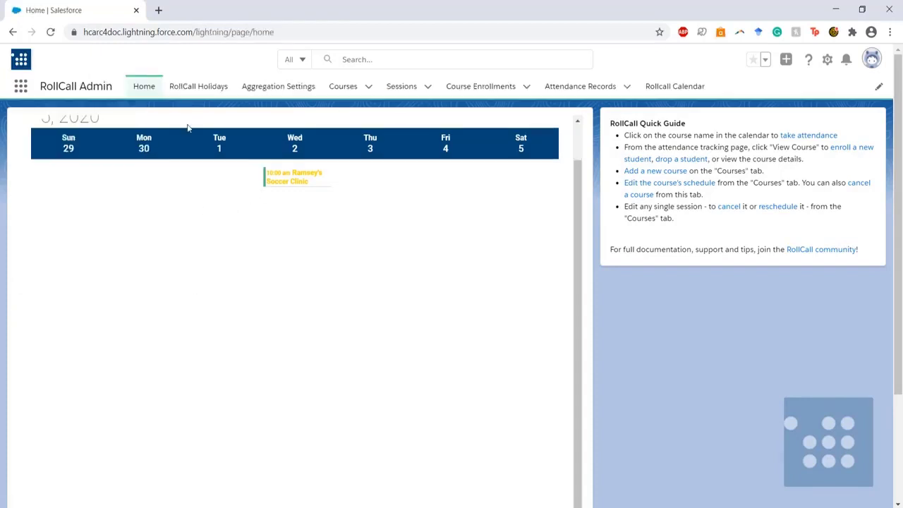
click(198, 86)
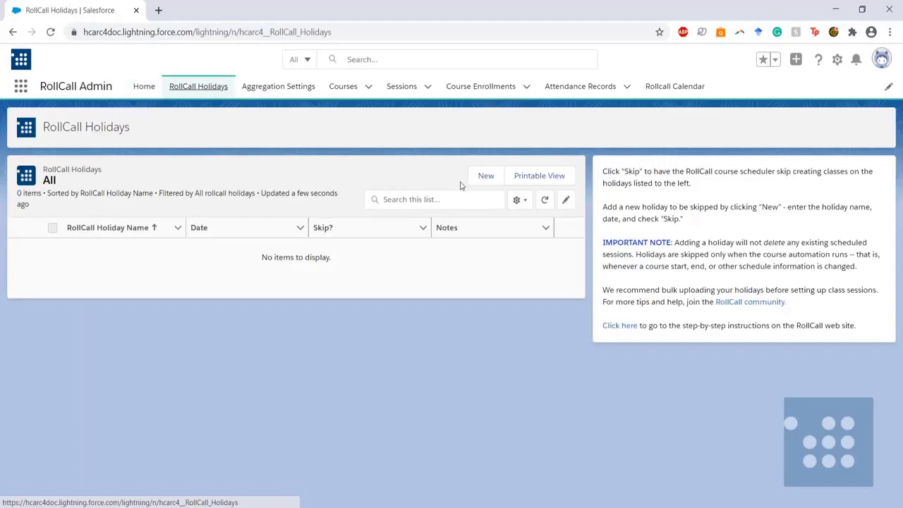
Create a RollCall holiday named Thanksgiving dated 11/26/2020, with Skip enabled, and save it.
click(481, 176)
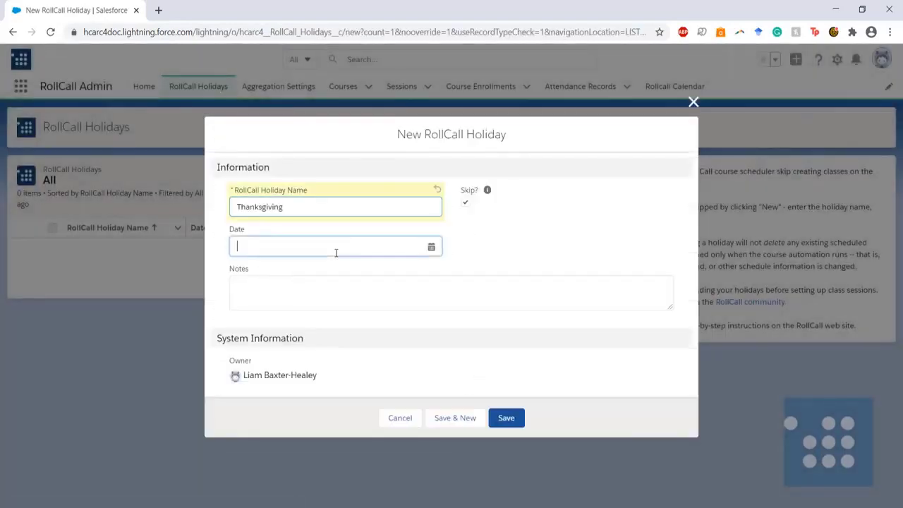
click(334, 248)
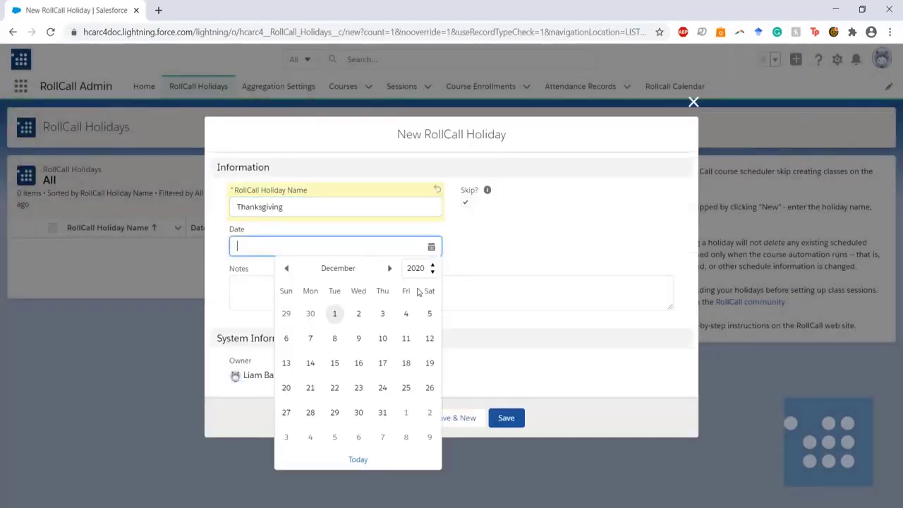
click(284, 269)
click(382, 387)
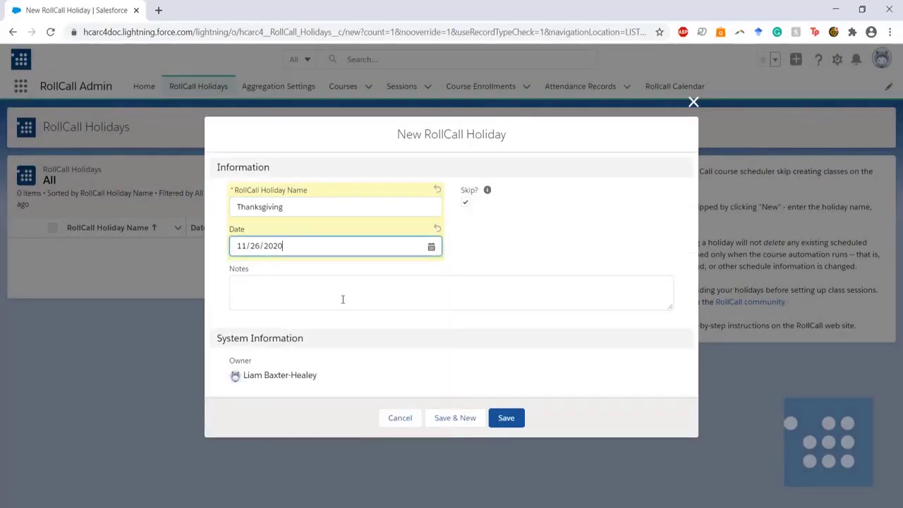
click(507, 419)
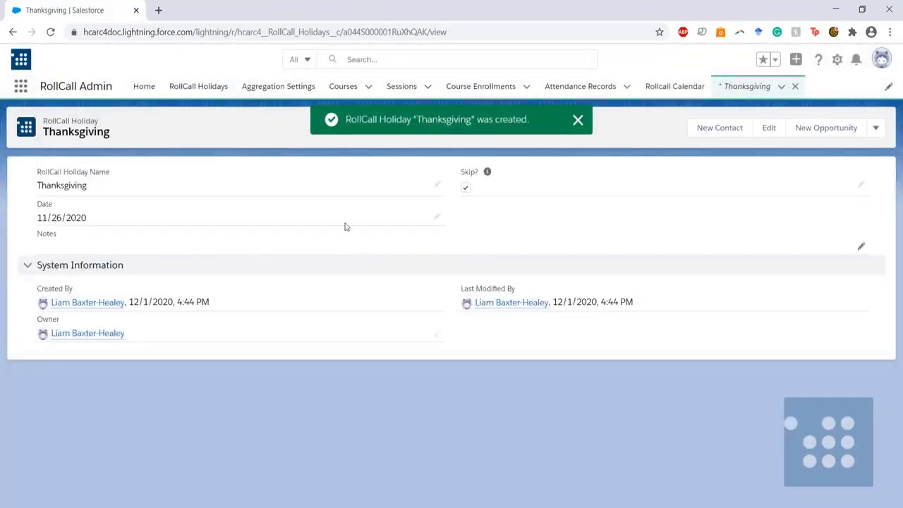
Start a new course named Drawing I and set its schedule frequency to Every.
click(368, 87)
click(372, 112)
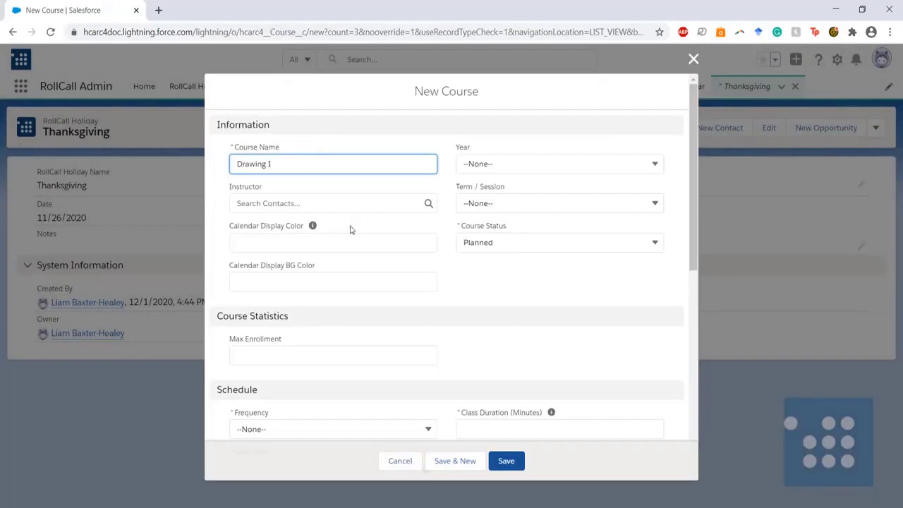
scroll(350, 230, down, 3)
click(299, 221)
click(298, 264)
scroll(315, 252, down, 2)
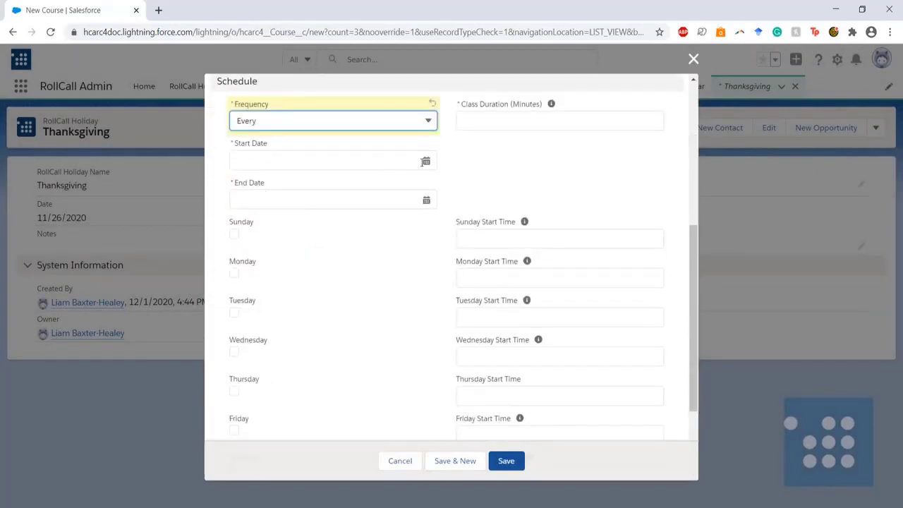
Set the course's start date to 10/1/2020 and its end date to 12/31/2020.
click(426, 162)
click(281, 183)
click(281, 183)
click(376, 227)
click(397, 200)
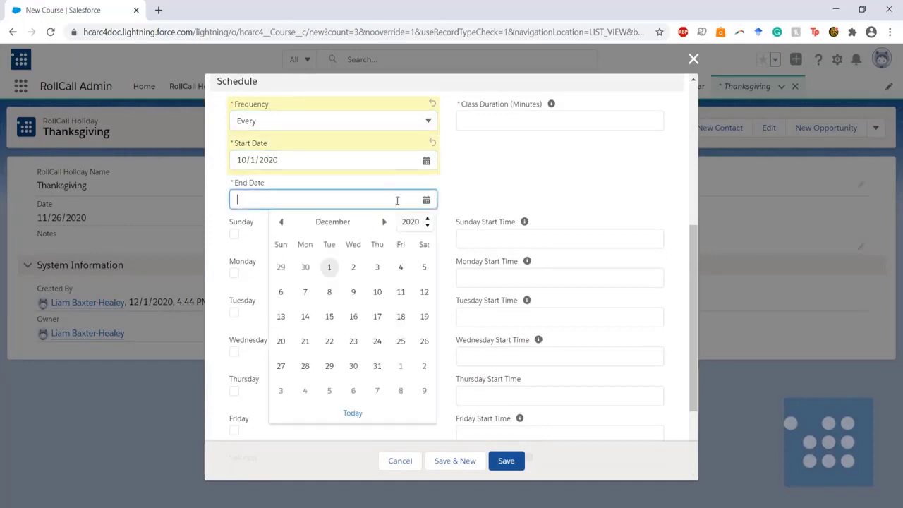
click(377, 365)
Schedule the course on Thursdays with a 09:00 start time and a class duration of 90 minutes.
scroll(331, 268, down, 2)
click(234, 288)
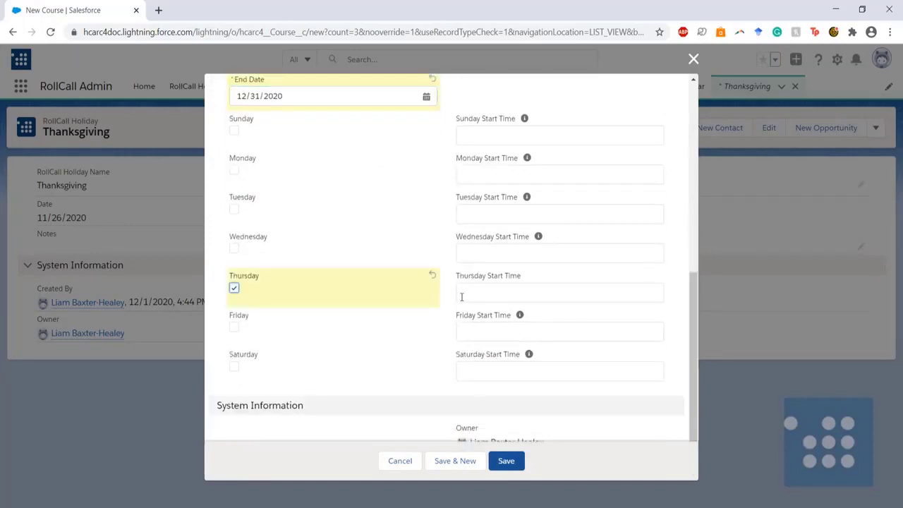
click(462, 295)
text(09:00)
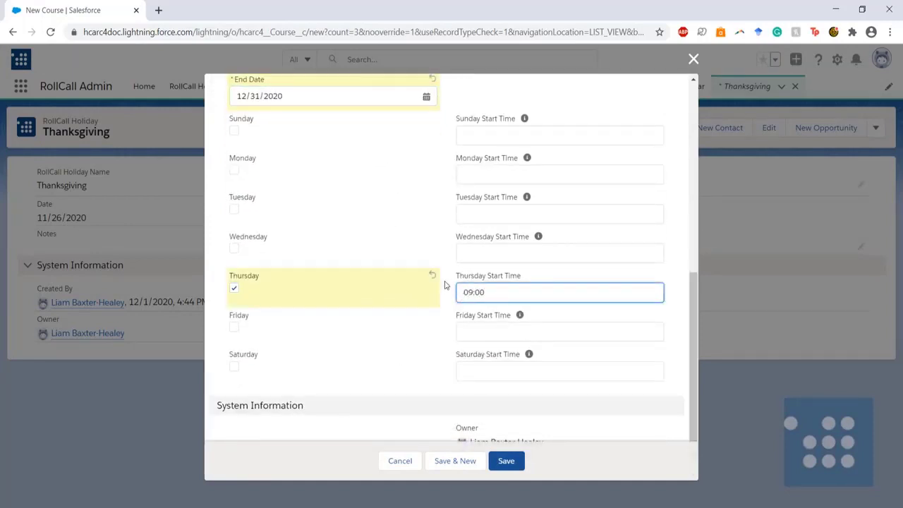
scroll(444, 284, up, 5)
click(484, 222)
text(90)
Set the course status to In Progress and save the new course.
scroll(398, 278, up, 3)
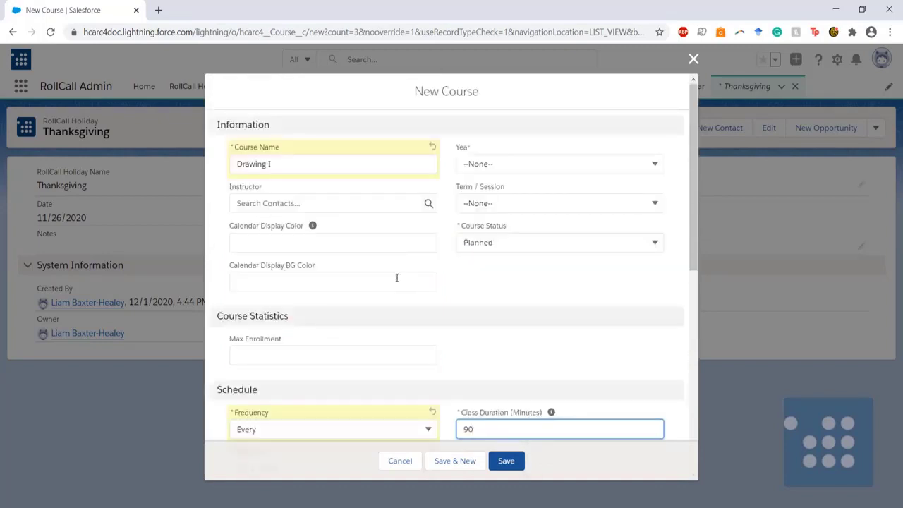
click(485, 247)
click(500, 309)
scroll(452, 266, down, 6)
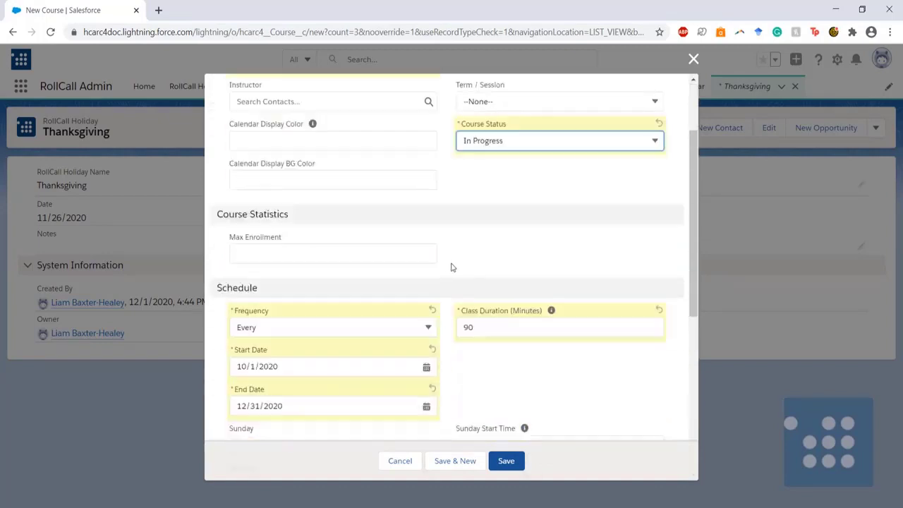
click(508, 462)
Show the Drawing I course calendar by month for November 2020 and examine the Thursday sessions around Thanksgiving.
click(555, 263)
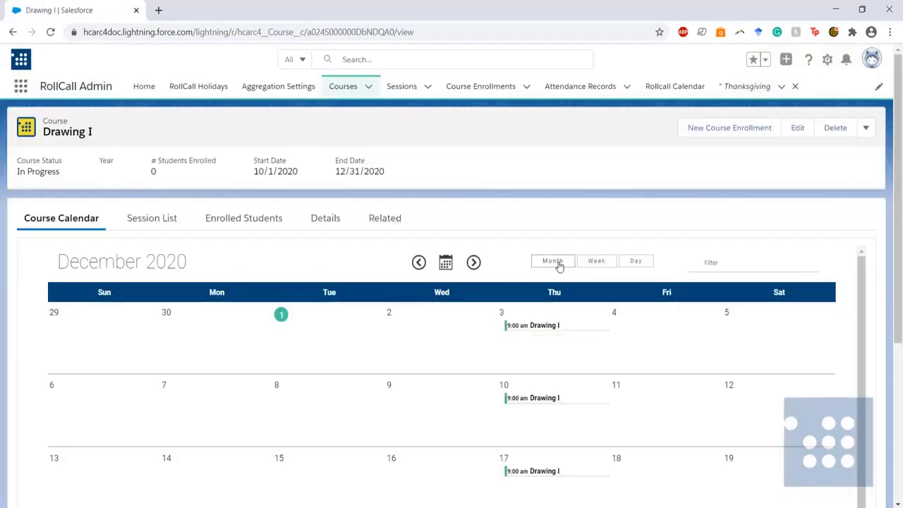
click(416, 263)
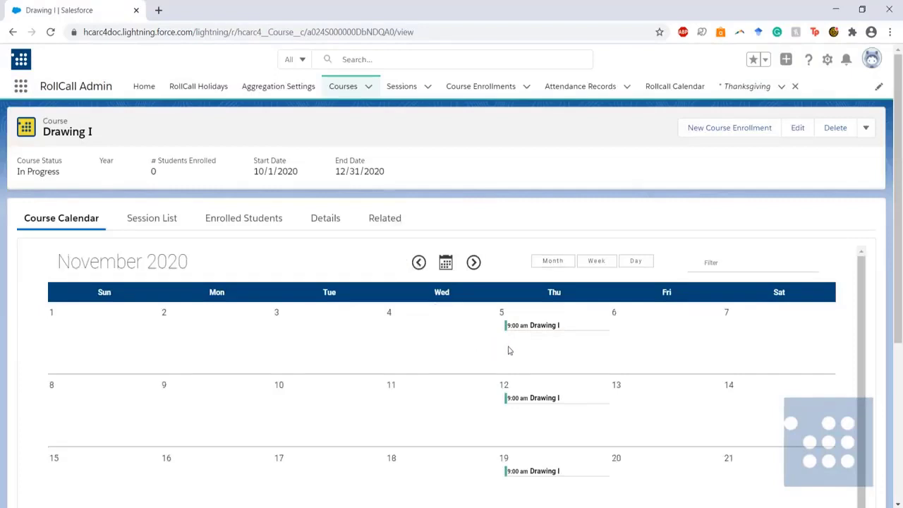
scroll(576, 363, down, 5)
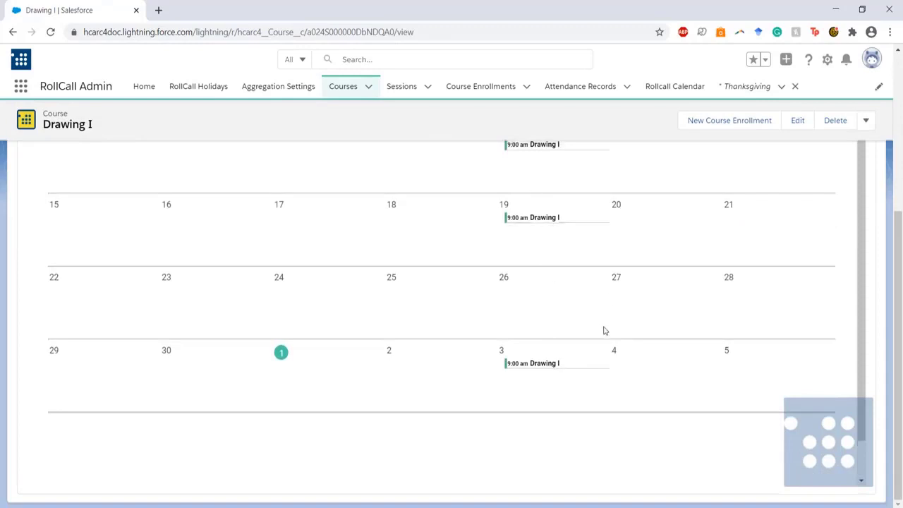
scroll(556, 406, up, 2)
scroll(556, 402, up, 3)
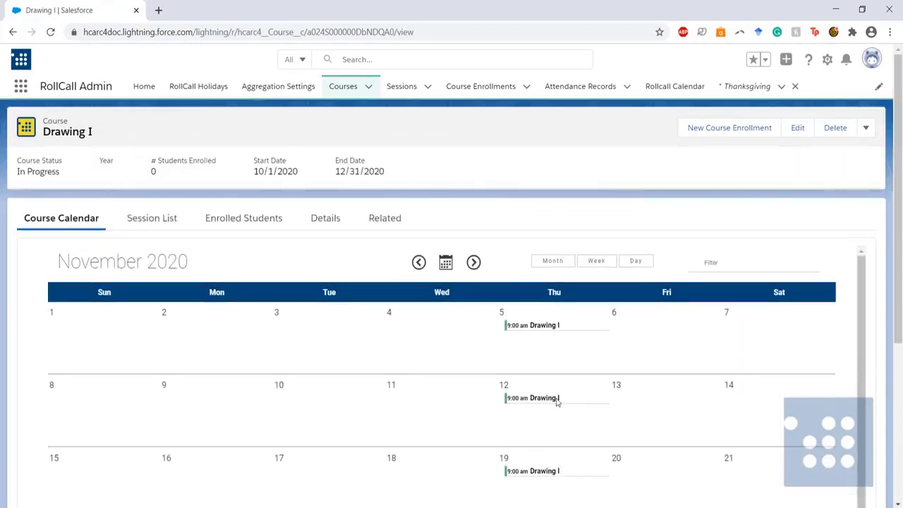
scroll(561, 402, down, 1)
scroll(562, 401, down, 2)
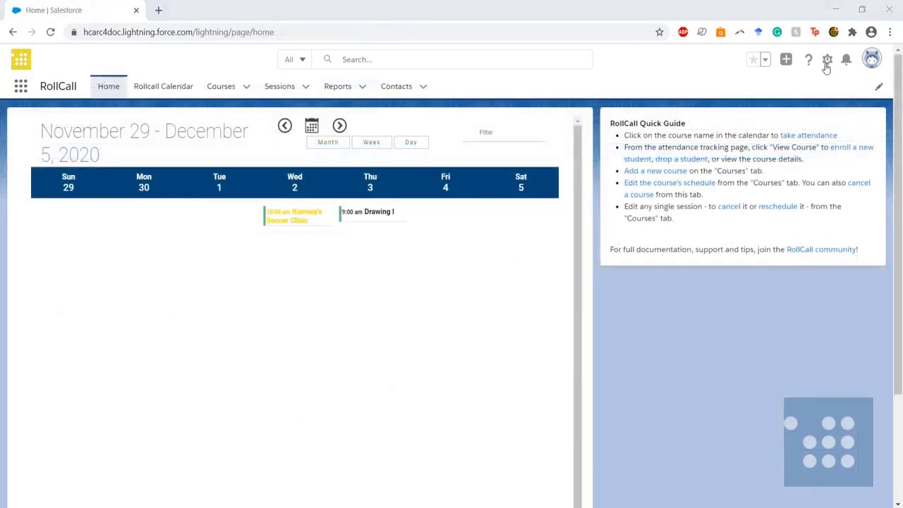
Open Salesforce Setup, search for Custom Me and open the Custom Metadata Types page.
click(827, 63)
click(772, 95)
click(85, 120)
text(Cu)
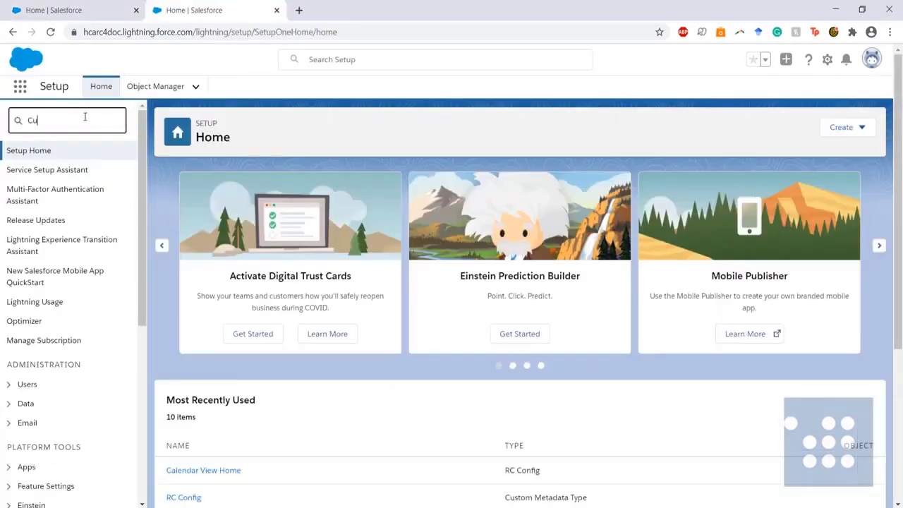
text(stom Me)
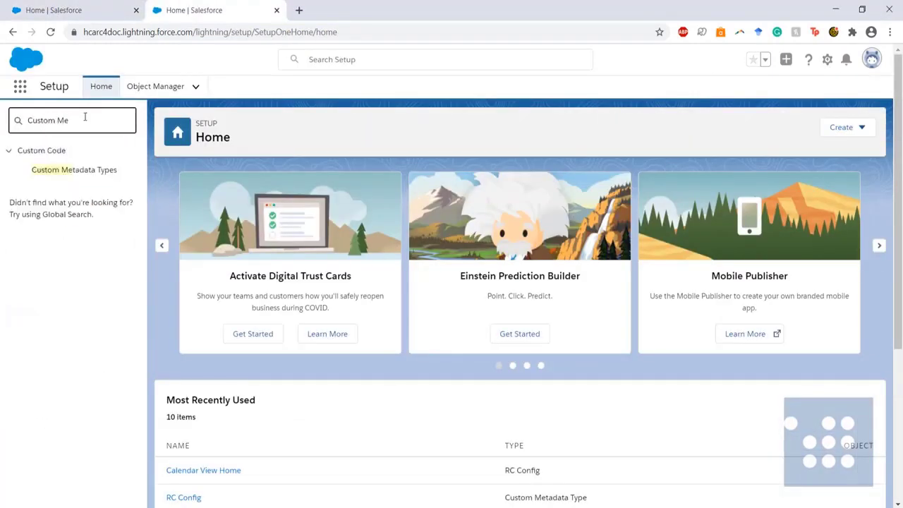
ctrl+click(71, 174)
click(69, 175)
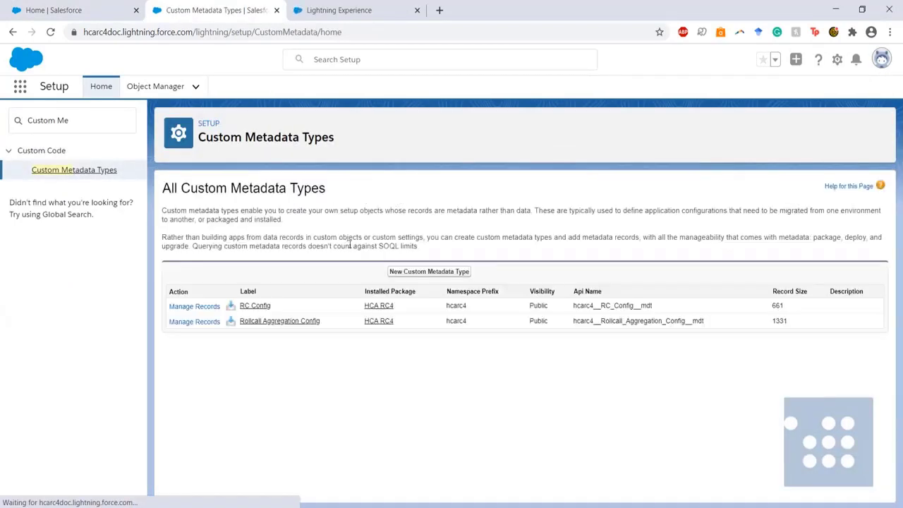
Open the RC Config metadata type and display its list of configuration records.
click(261, 308)
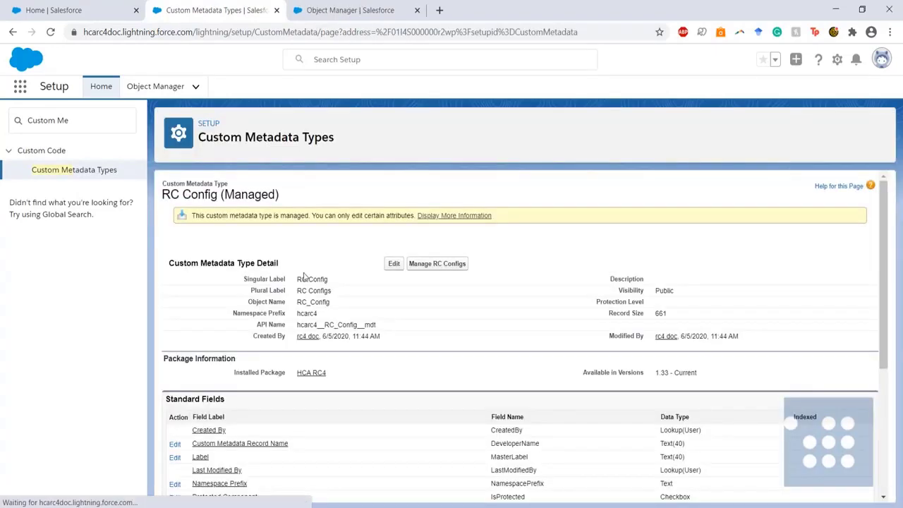
click(437, 263)
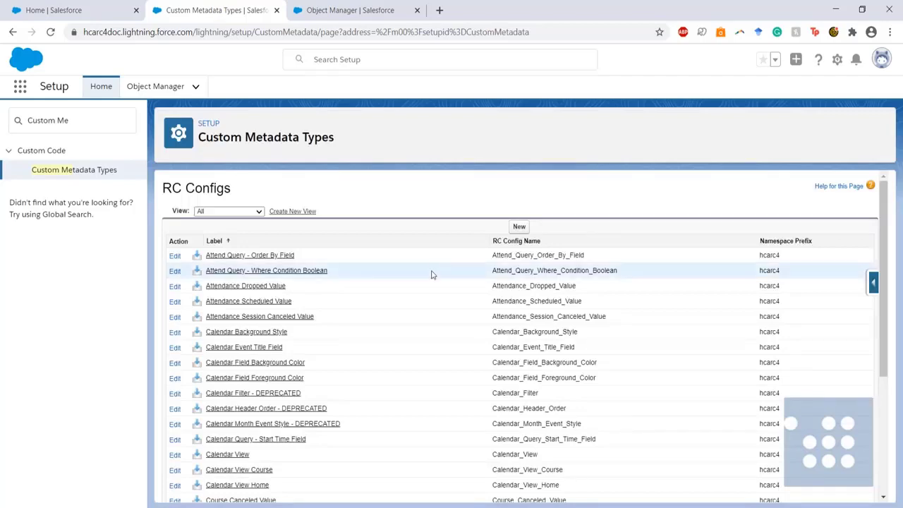
scroll(430, 272, down, 2)
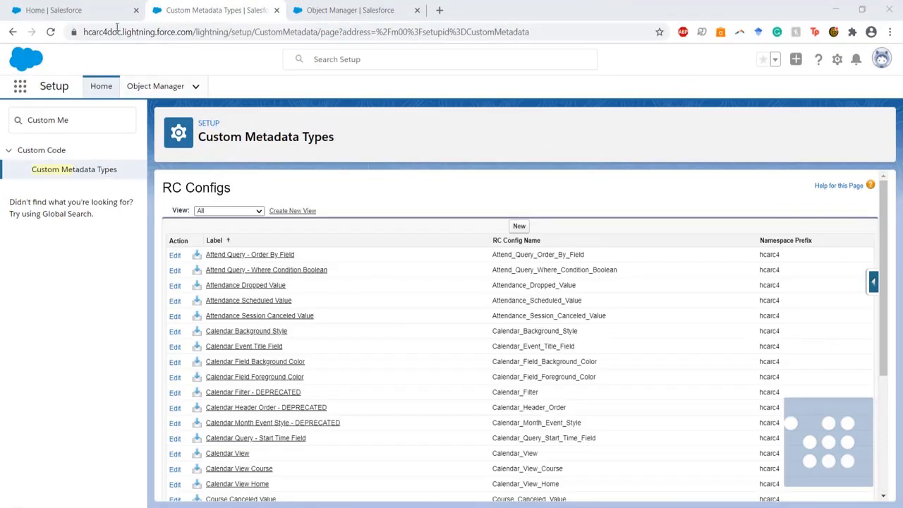
Check the RollCall home calendar's default view, then set the Calendar View Home configuration value to Month and save it.
click(104, 11)
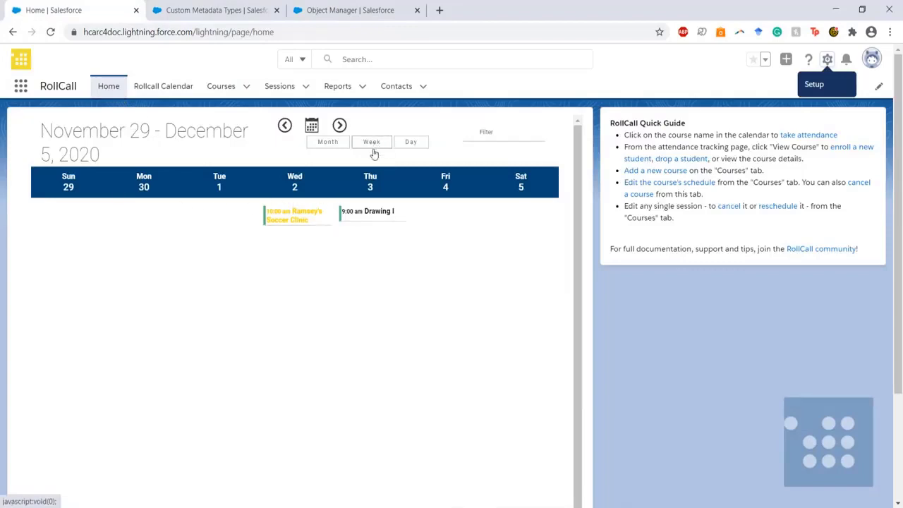
click(209, 9)
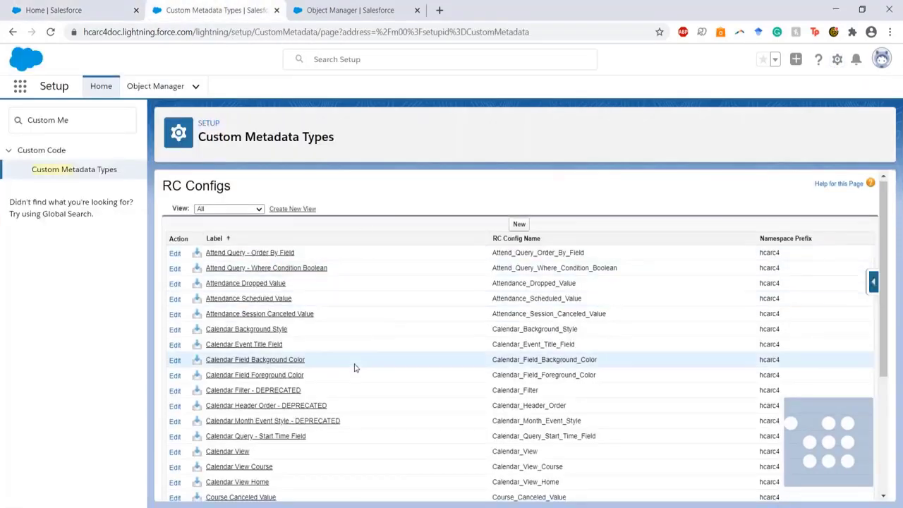
scroll(310, 378, down, 3)
click(264, 388)
click(395, 258)
click(335, 315)
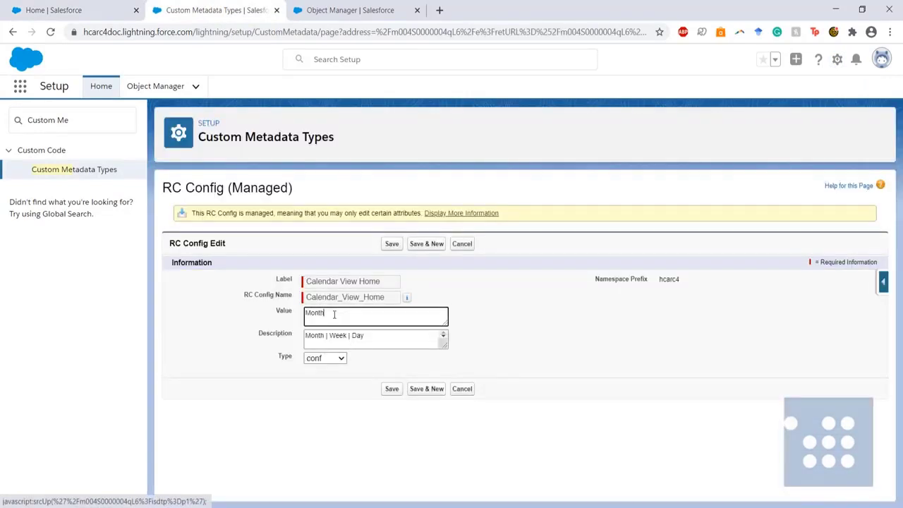
click(392, 389)
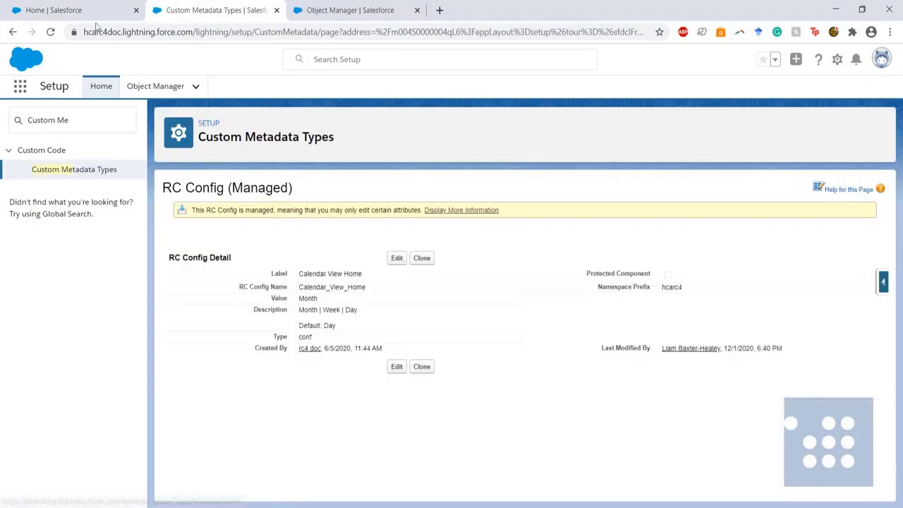
Reload the RollCall home page and check the calendar's default view.
click(78, 10)
click(51, 32)
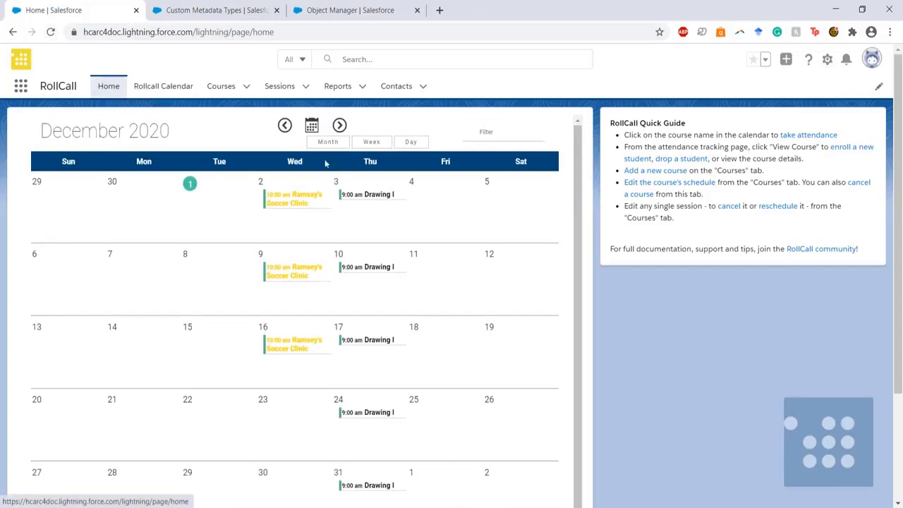
scroll(179, 300, down, 1)
scroll(179, 300, up, 1)
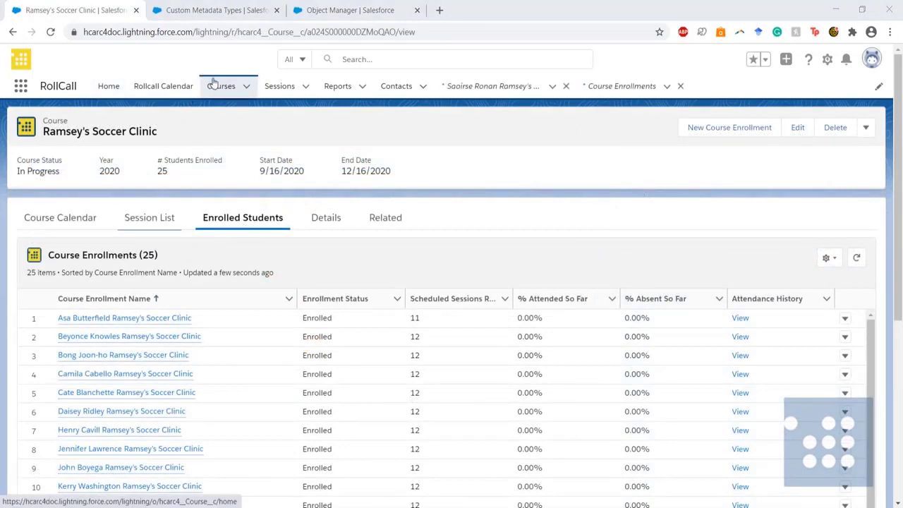
Open the second student's enrollment in Ramsey's Soccer Clinic for editing and view the Enrollment Status options.
click(175, 336)
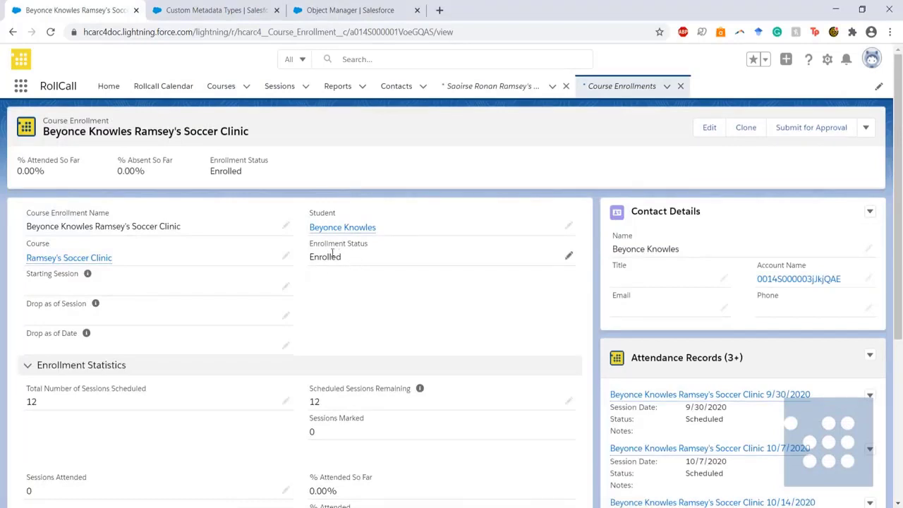
click(569, 258)
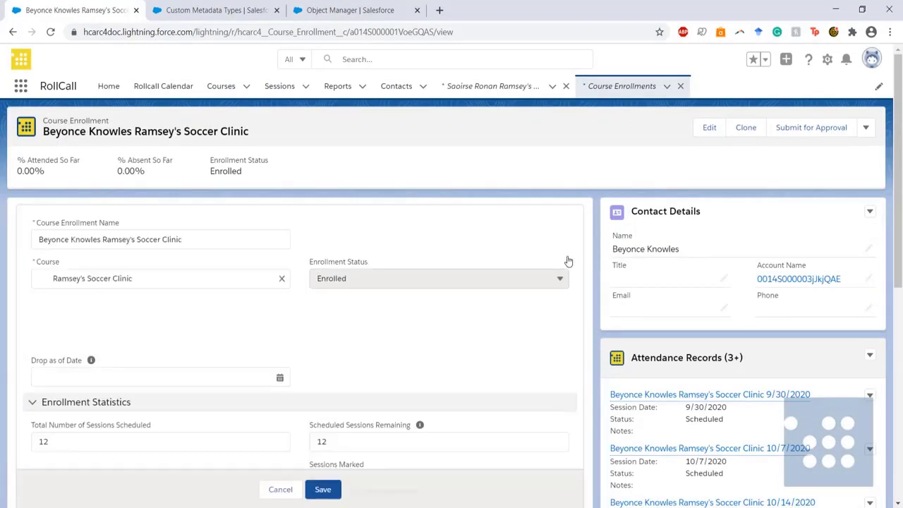
click(553, 278)
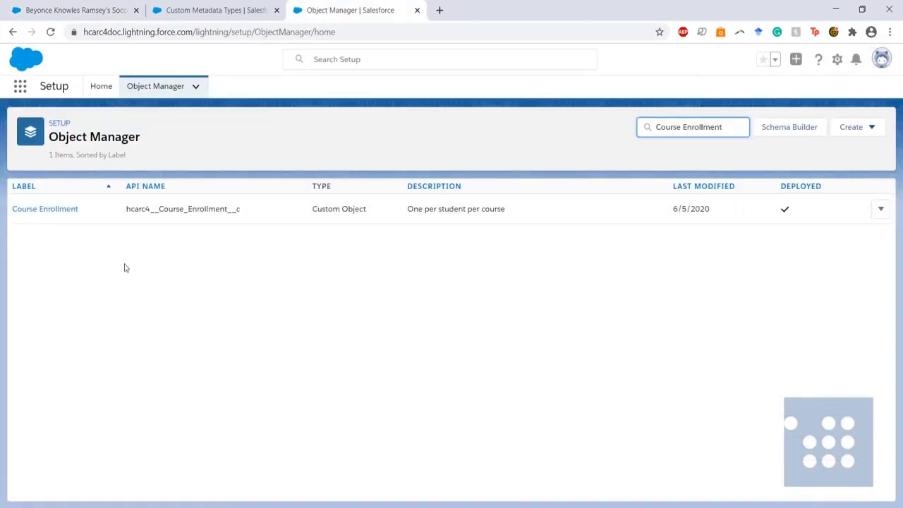
Add Unenrolled as a new picklist value to the Course Enrollment object's Enrollment Status field and save it.
click(69, 215)
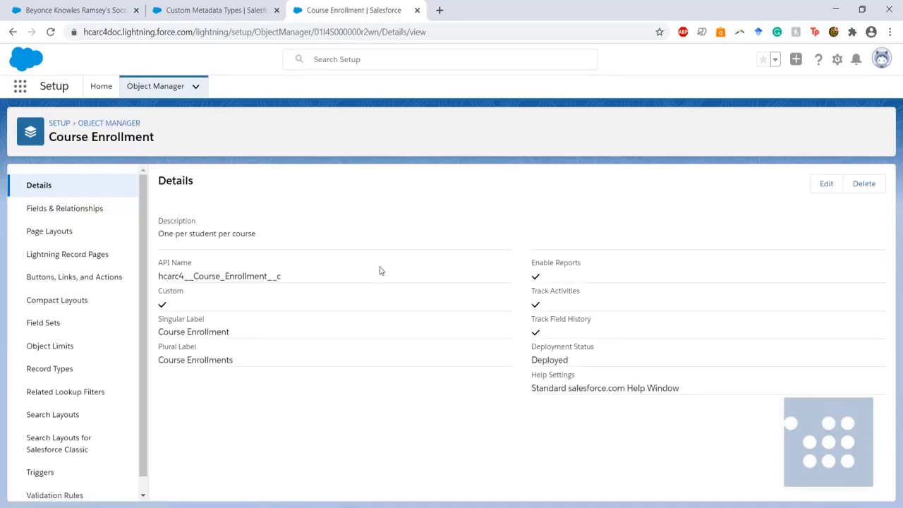
click(60, 208)
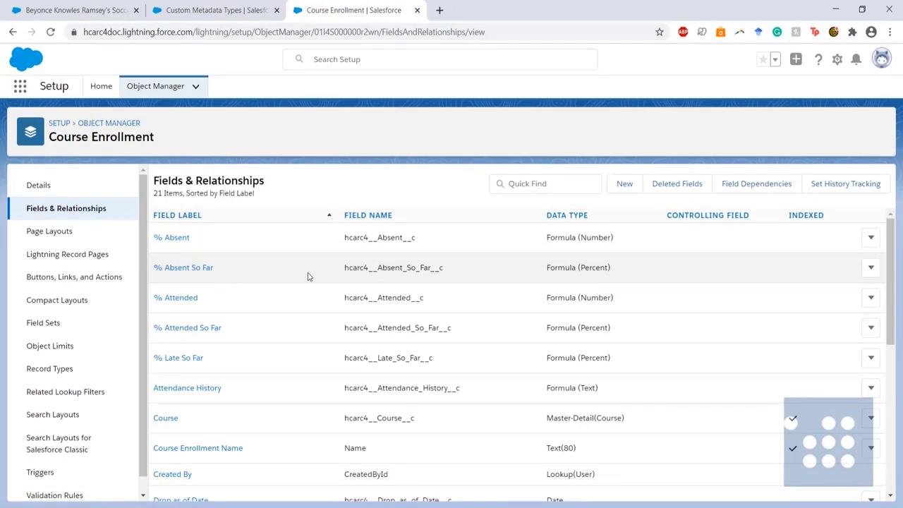
scroll(310, 275, down, 3)
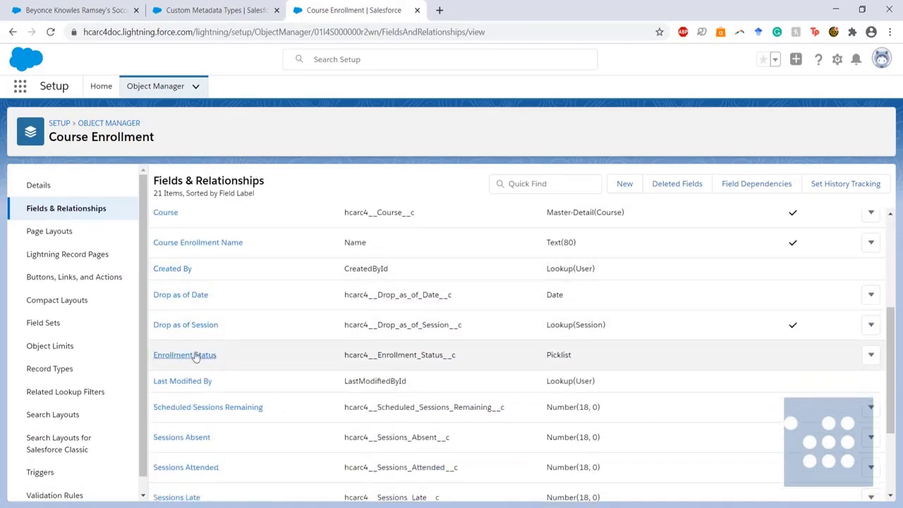
click(196, 358)
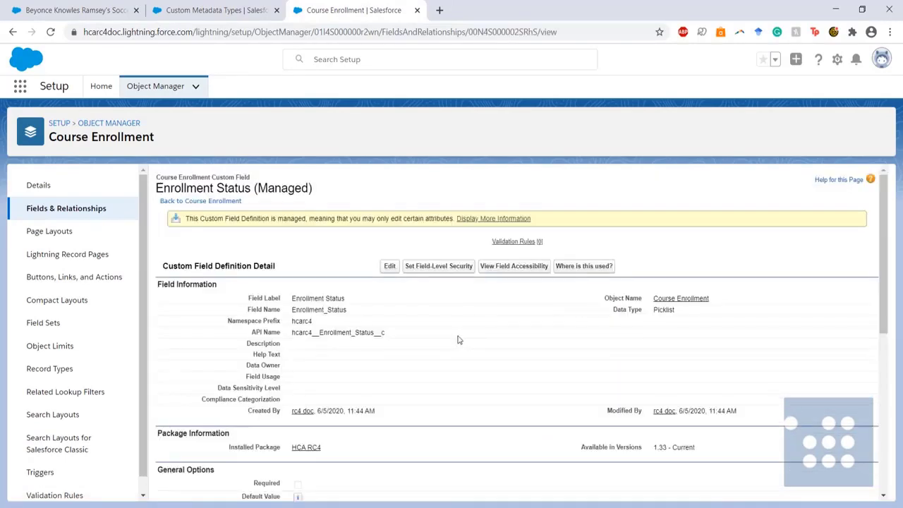
scroll(451, 339, down, 5)
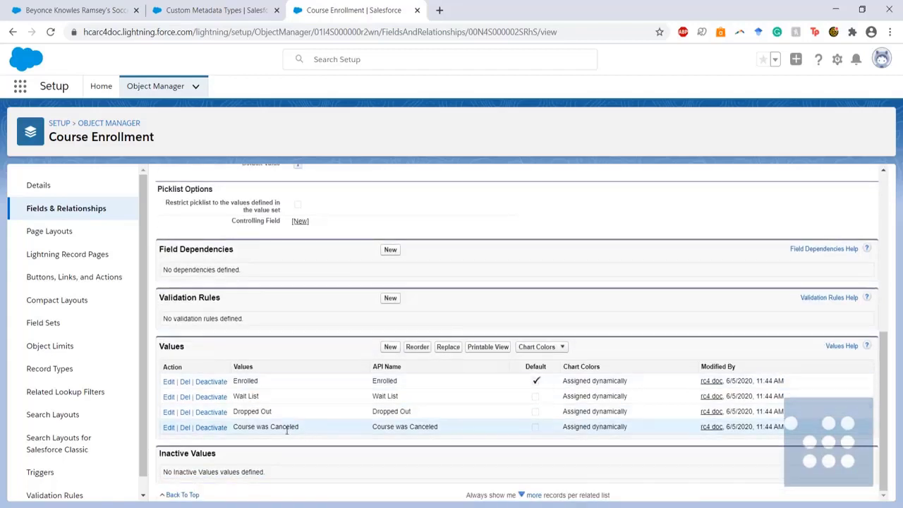
click(390, 347)
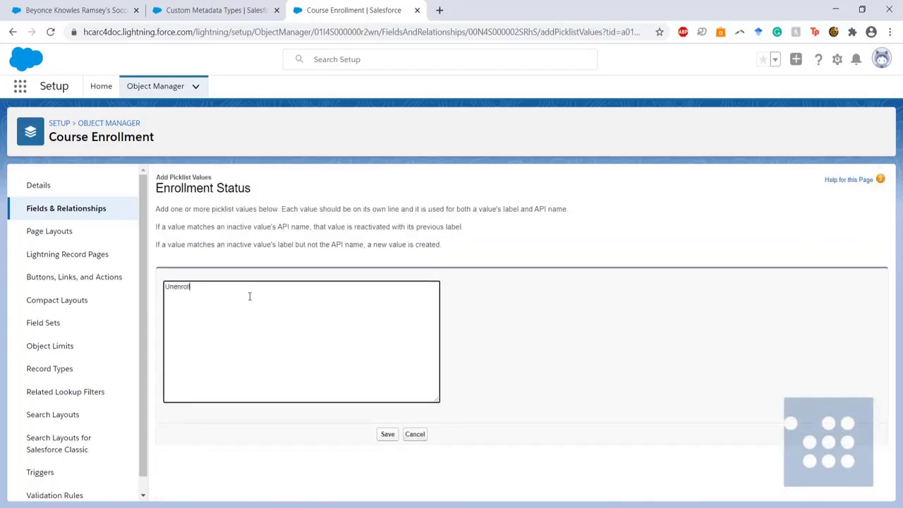
click(388, 434)
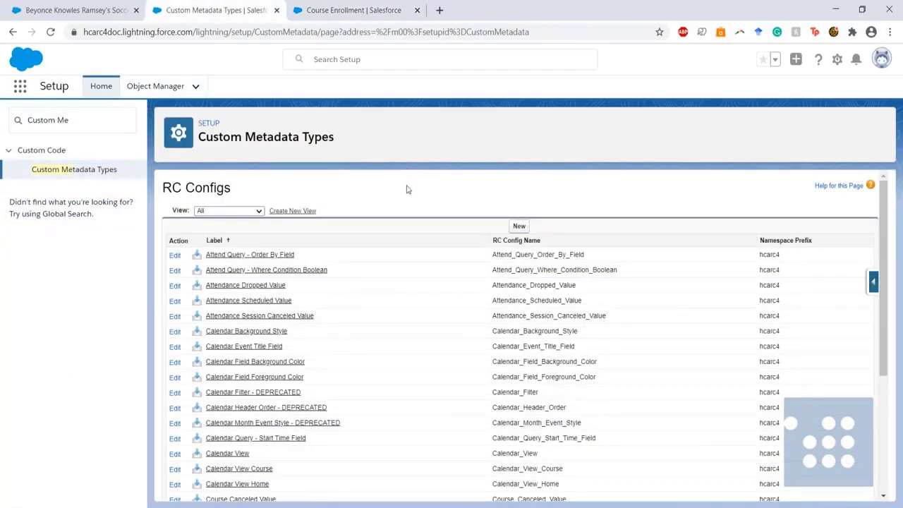
Set the Enrollment Dropped Value record in the RC Configs to Unenrolled and save it.
scroll(377, 332, down, 3)
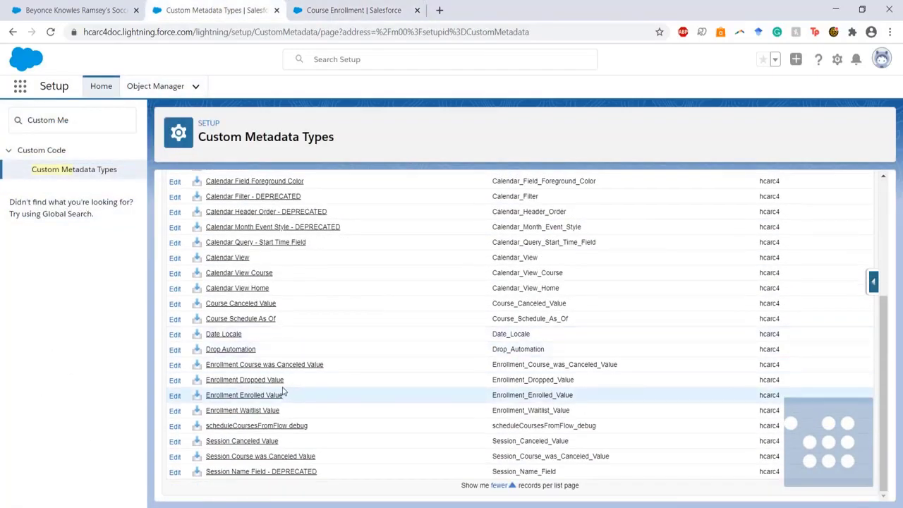
click(247, 381)
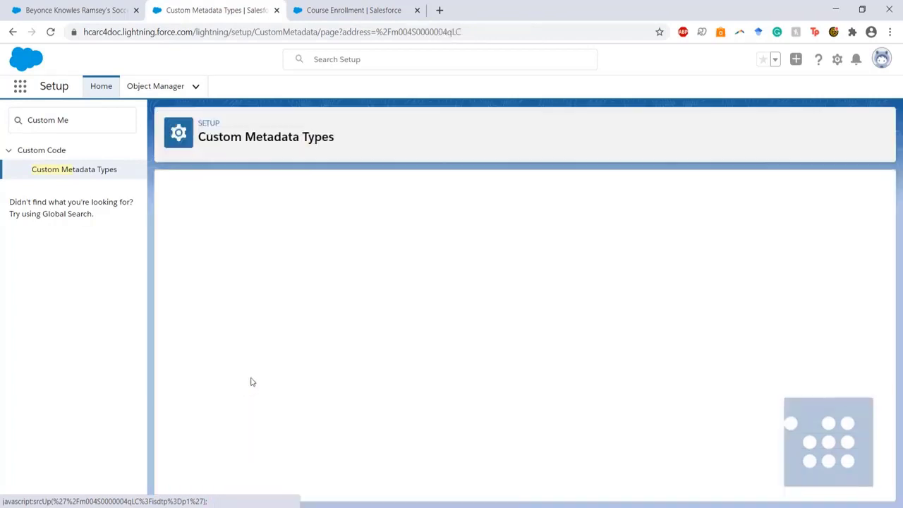
click(396, 258)
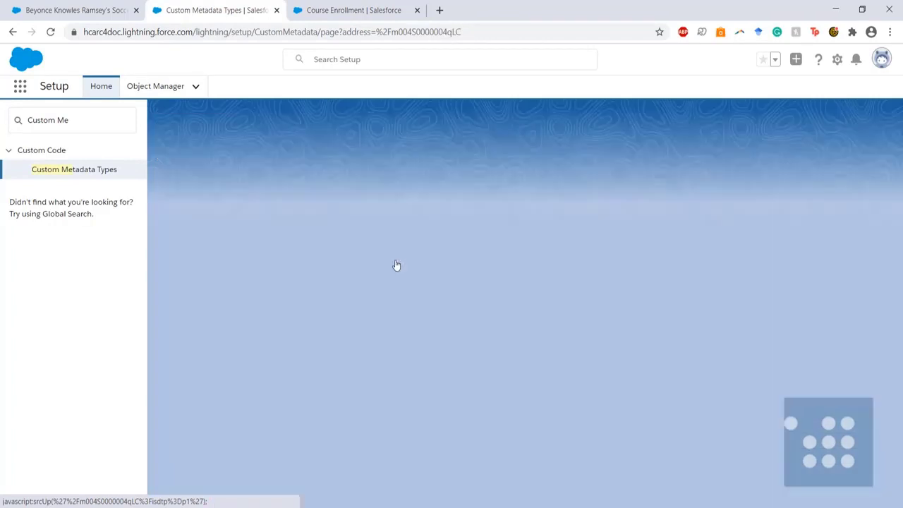
triple_click(354, 312)
text(Unenrolled)
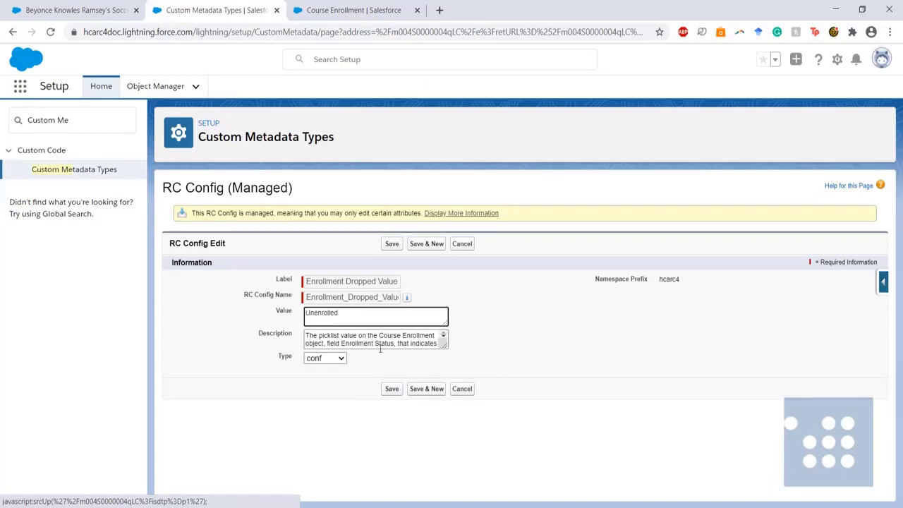
click(391, 389)
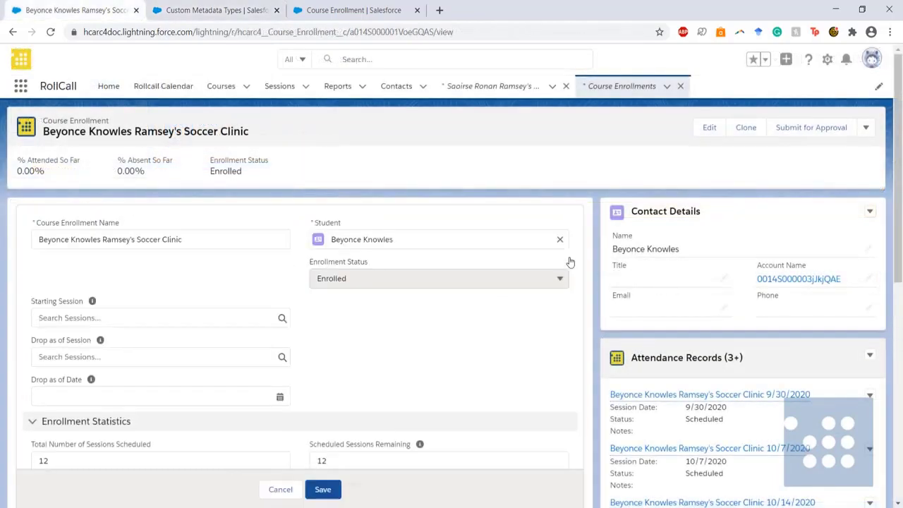
Change the second student's Enrollment Status in Ramsey's Soccer Clinic to Unenrolled and save the enrollment.
click(404, 278)
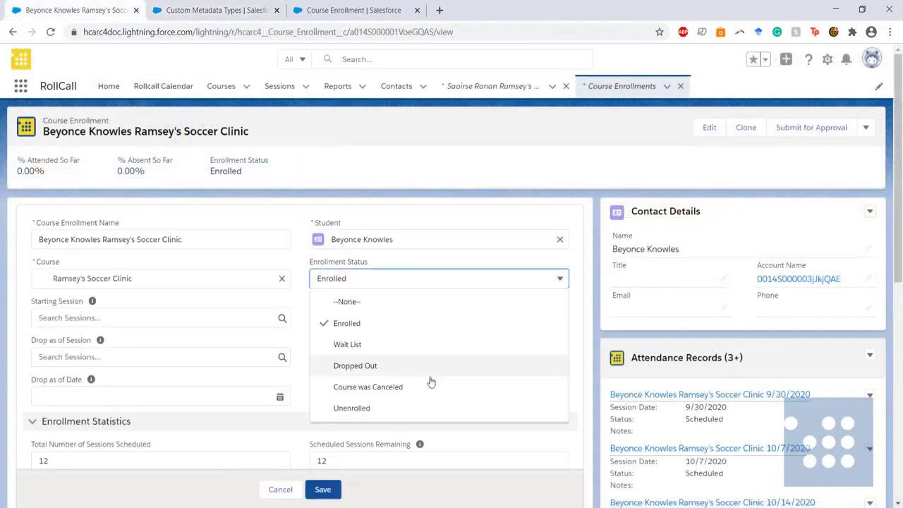
click(427, 407)
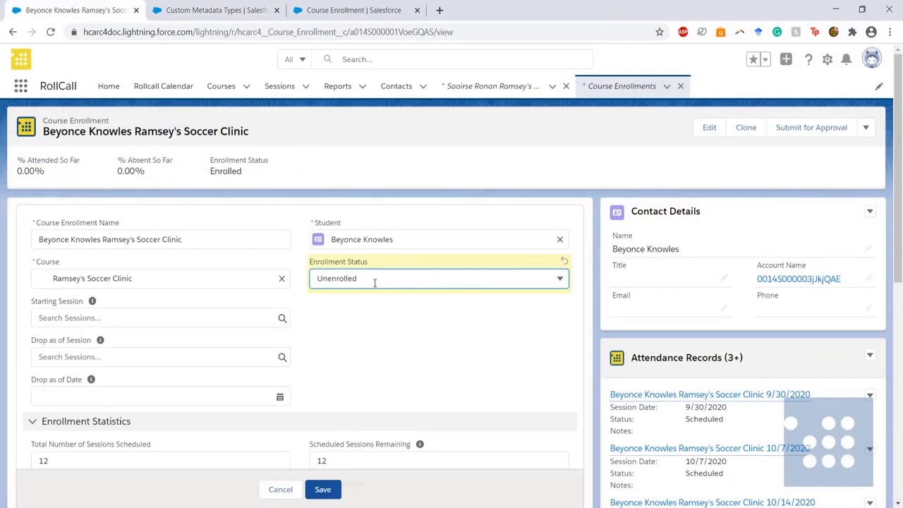
click(328, 488)
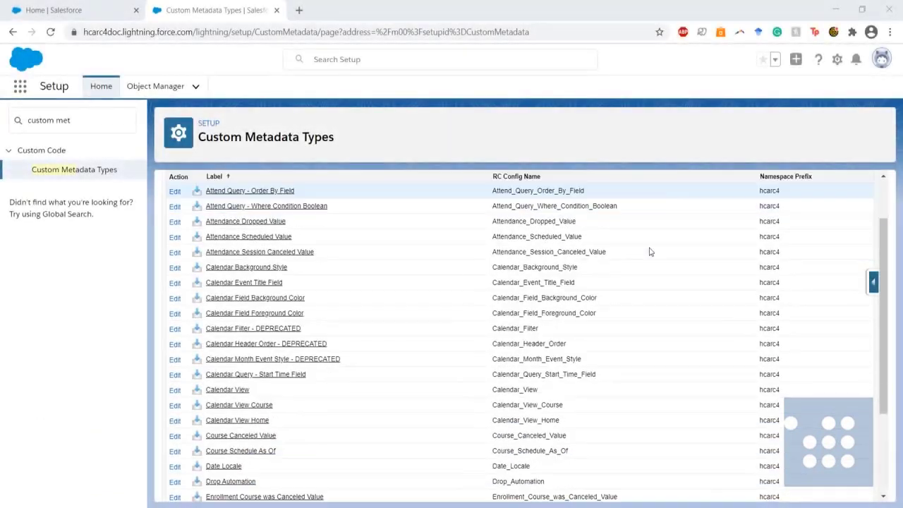
Open the Drop Automation configuration record from the RC Configs list to review its setting.
scroll(650, 252, down, 2)
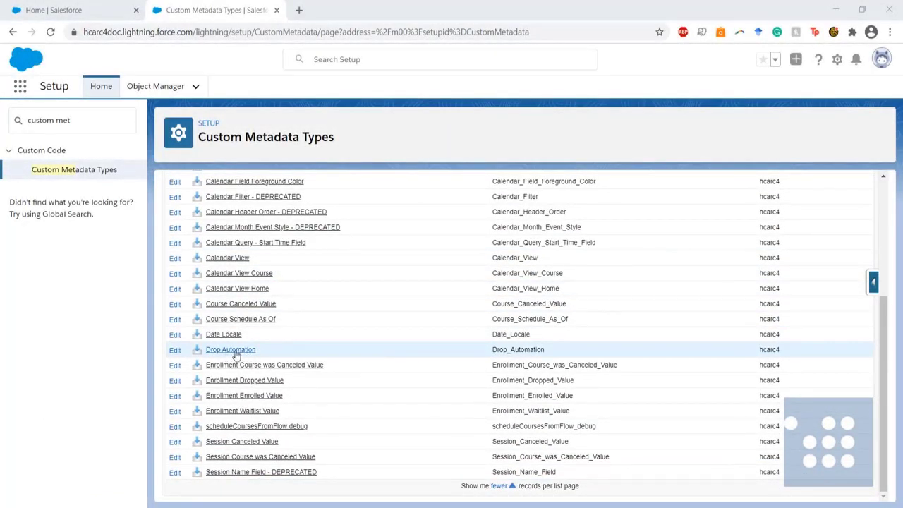
click(238, 353)
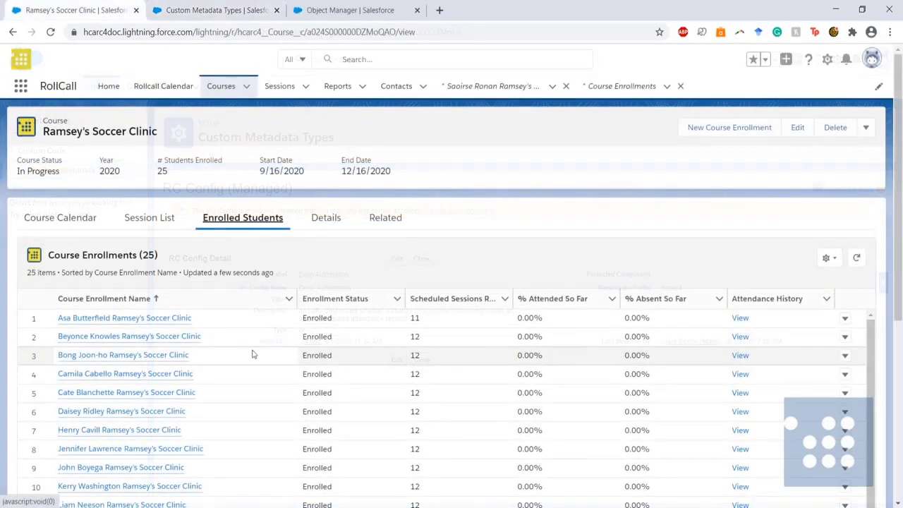
Open the second student's enrollment in Ramsey's Soccer Clinic for editing and view all its attendance records in a separate browser tab.
click(163, 338)
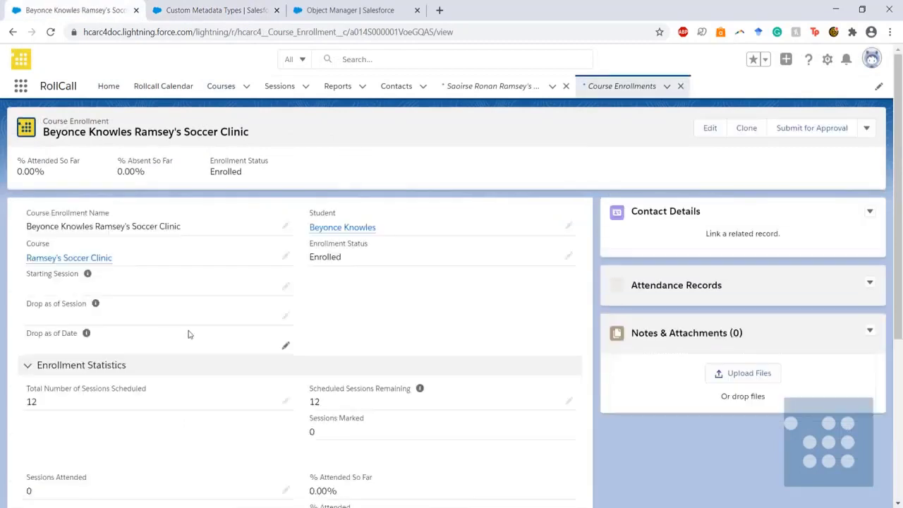
click(568, 260)
right_click(742, 399)
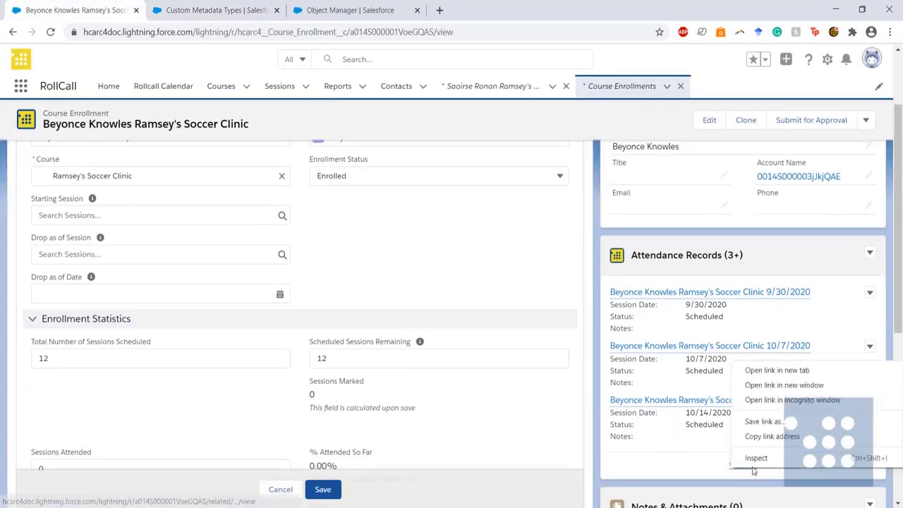
click(776, 369)
click(487, 10)
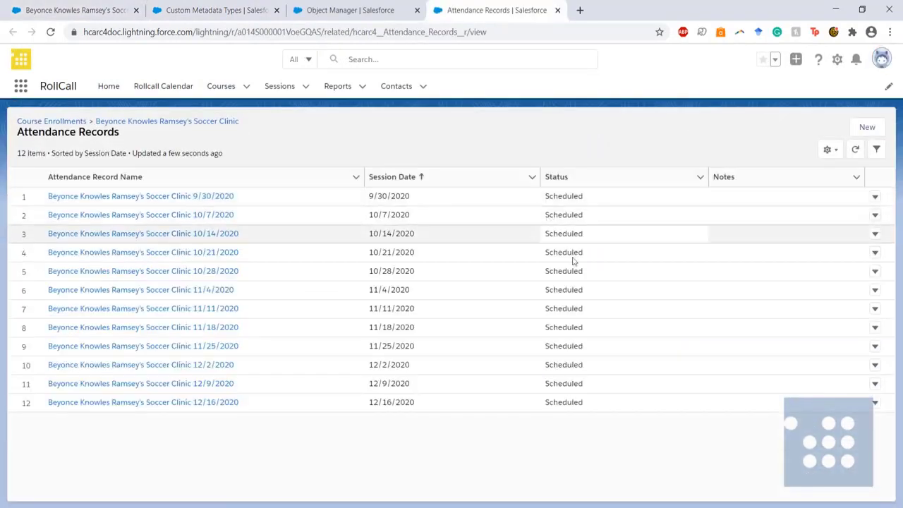
Set the second student's Enrollment Status to Dropped Out, save it, and reload the attendance records list to check their statuses.
click(76, 10)
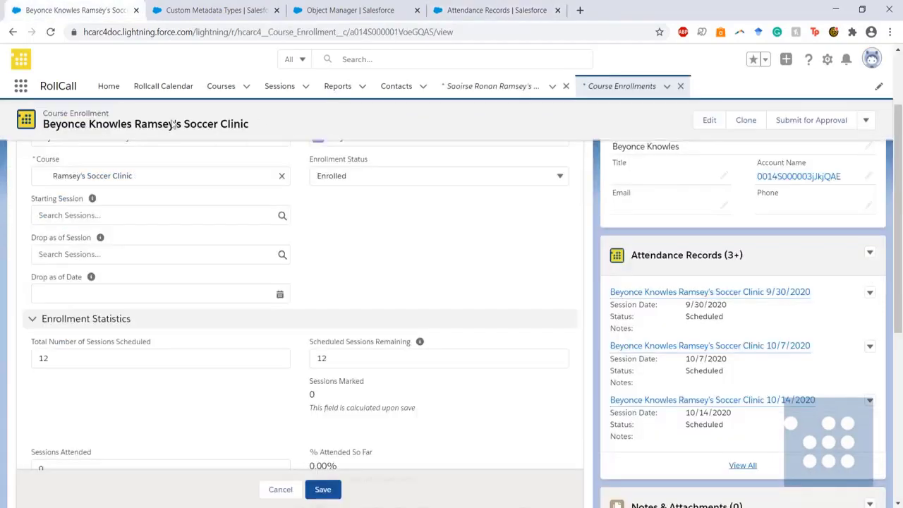
click(362, 281)
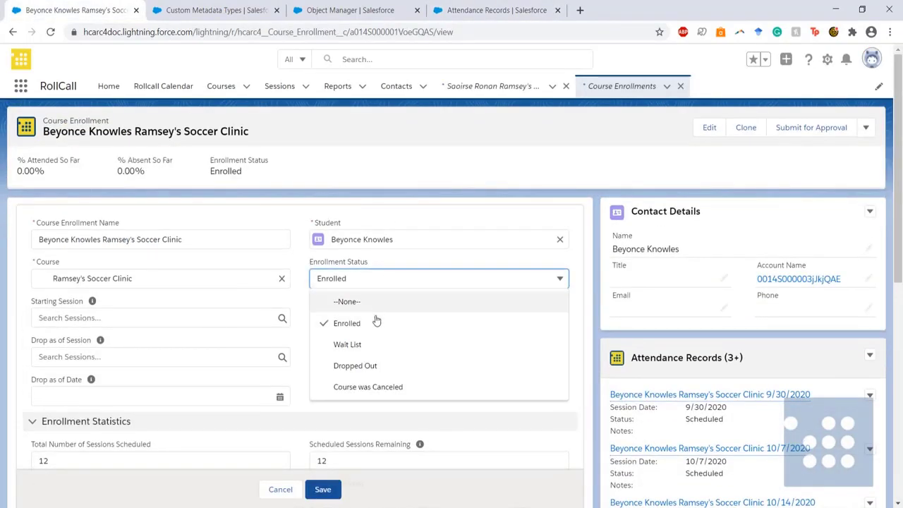
click(370, 367)
click(325, 489)
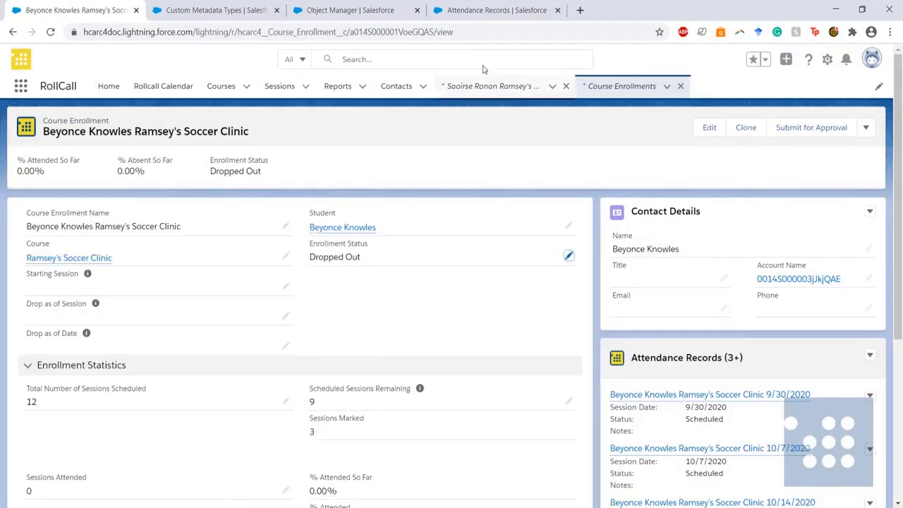
click(494, 10)
click(51, 33)
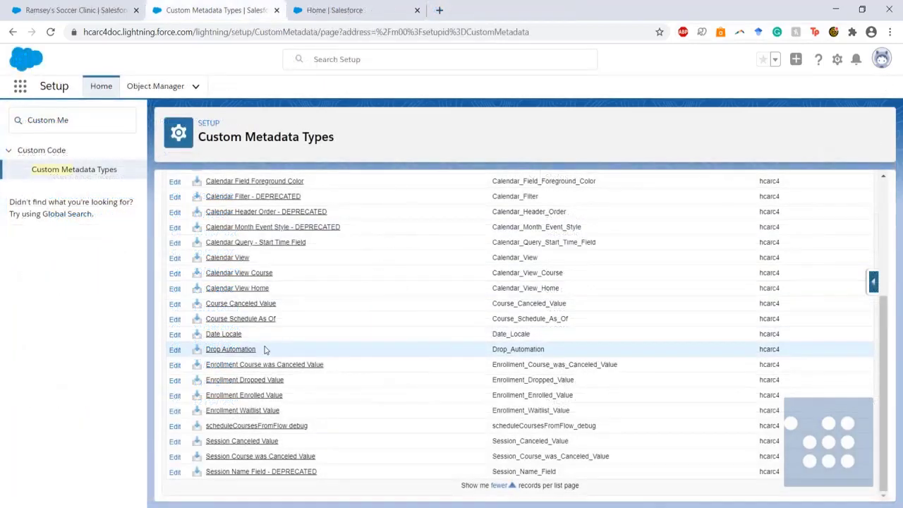
Turn off the Drop Automation configuration value and save the record.
click(249, 351)
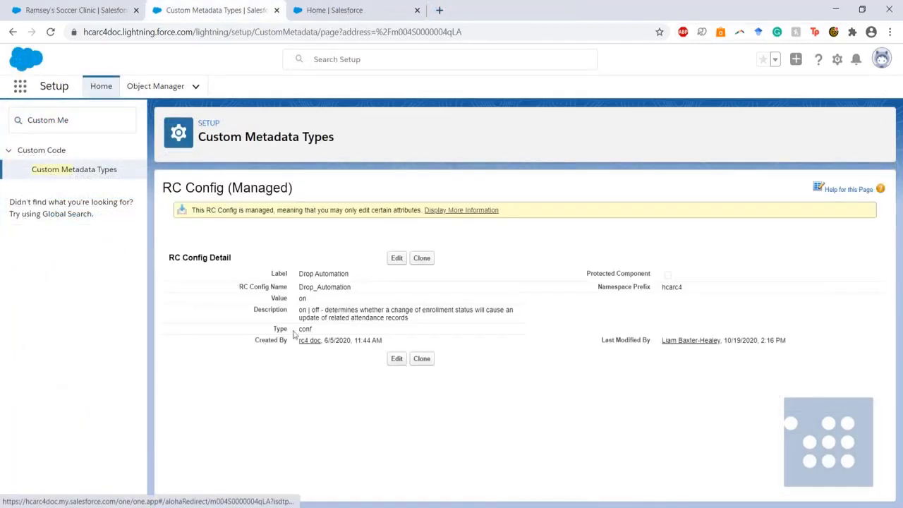
click(396, 258)
click(319, 315)
key(BackSpace)
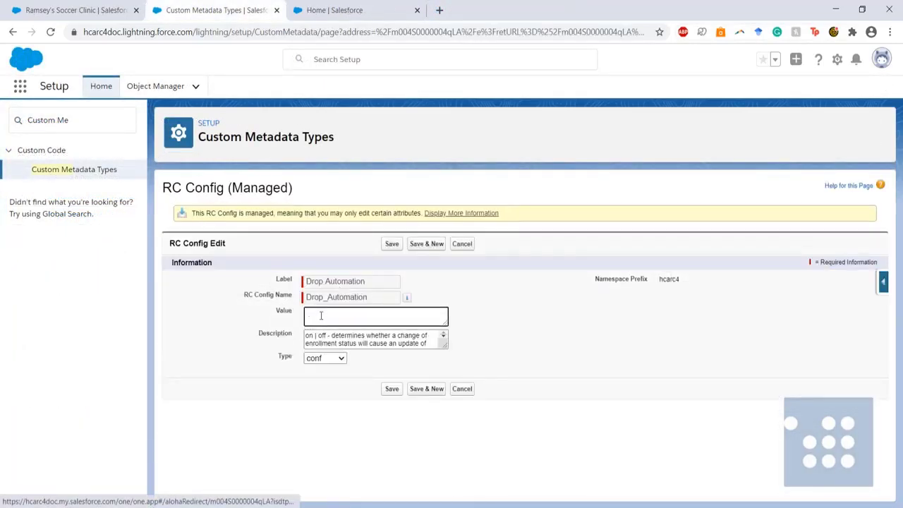
click(390, 388)
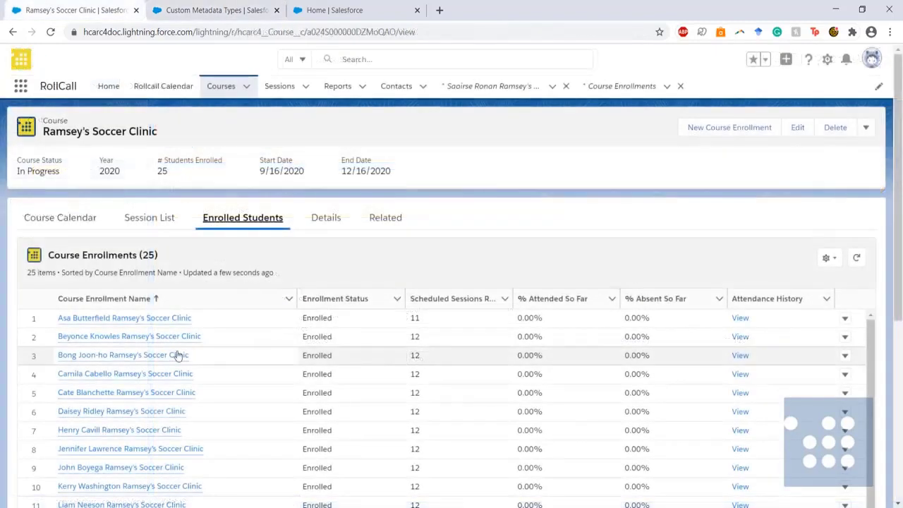
Open the second student's enrollment in Ramsey's Soccer Clinic, set Enrollment Status to Dropped Out and save it.
click(169, 336)
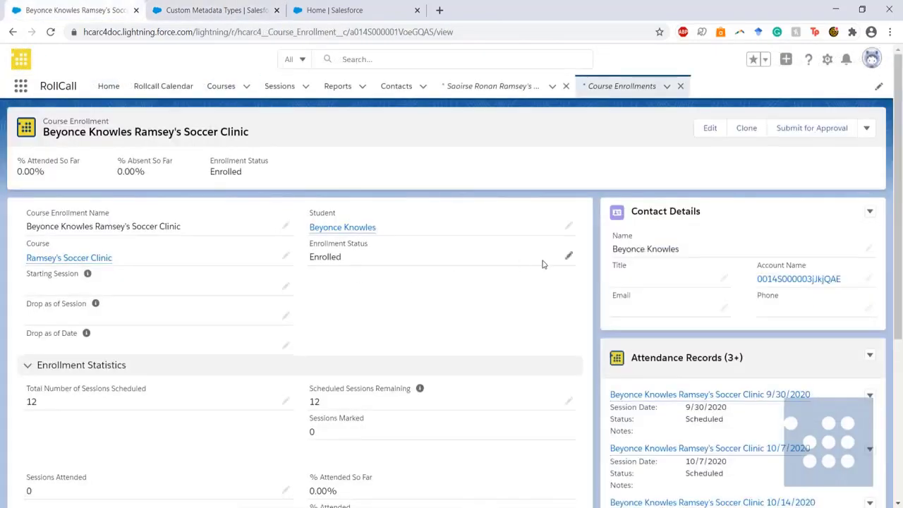
click(566, 258)
click(374, 278)
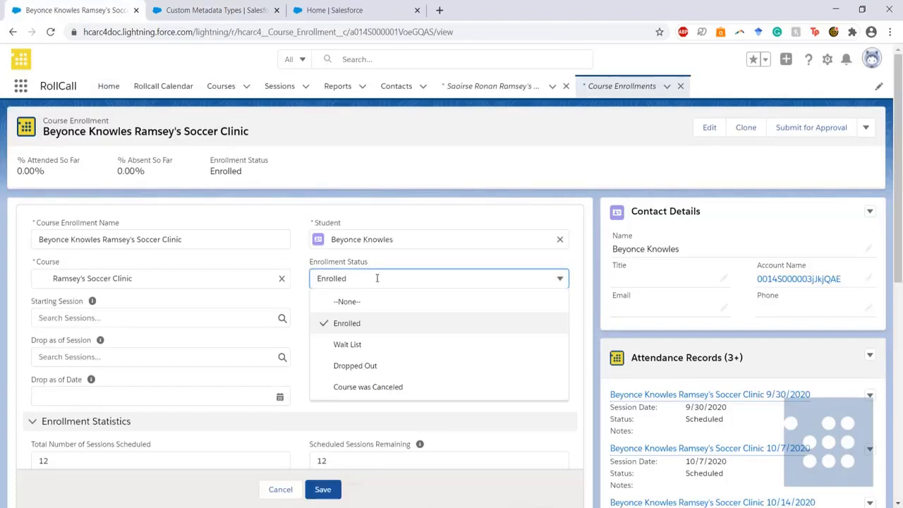
click(377, 371)
click(322, 489)
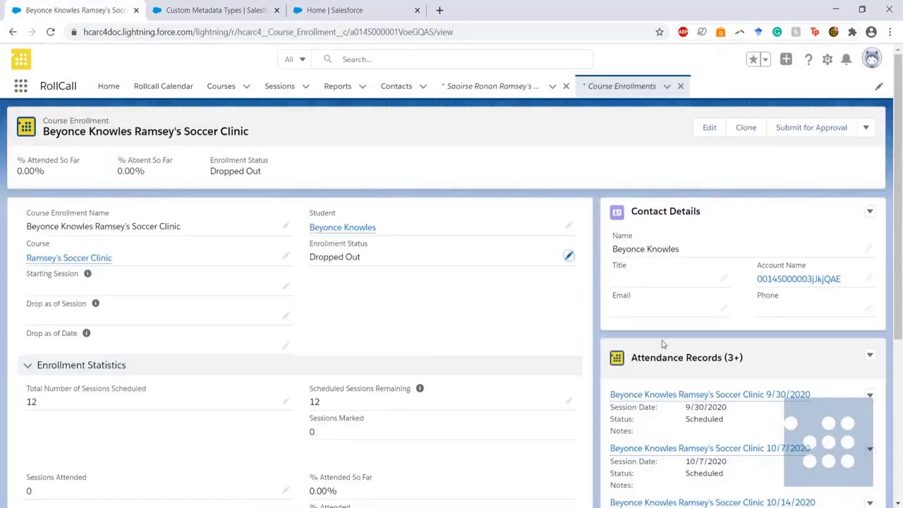
View all of the dropped student's attendance records in a separate browser tab to check their statuses.
scroll(662, 344, down, 3)
right_click(737, 360)
click(766, 367)
click(494, 10)
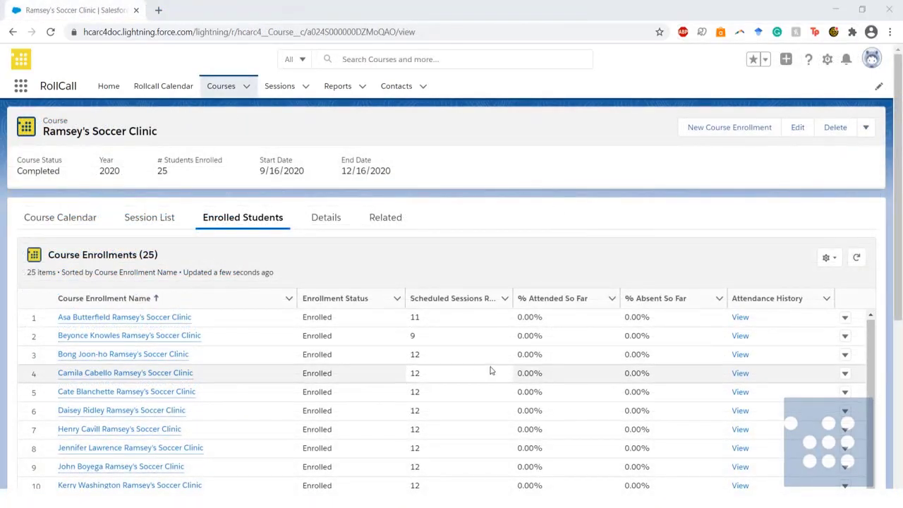
Review the enrolled students list of Ramsey's Soccer Clinic and the enrollment statistics of the seventh student.
scroll(490, 369, down, 5)
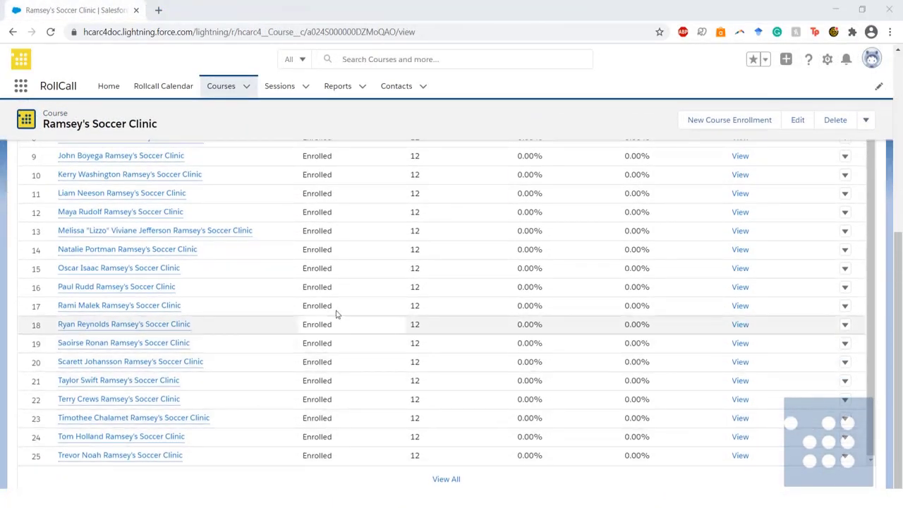
scroll(423, 310, up, 5)
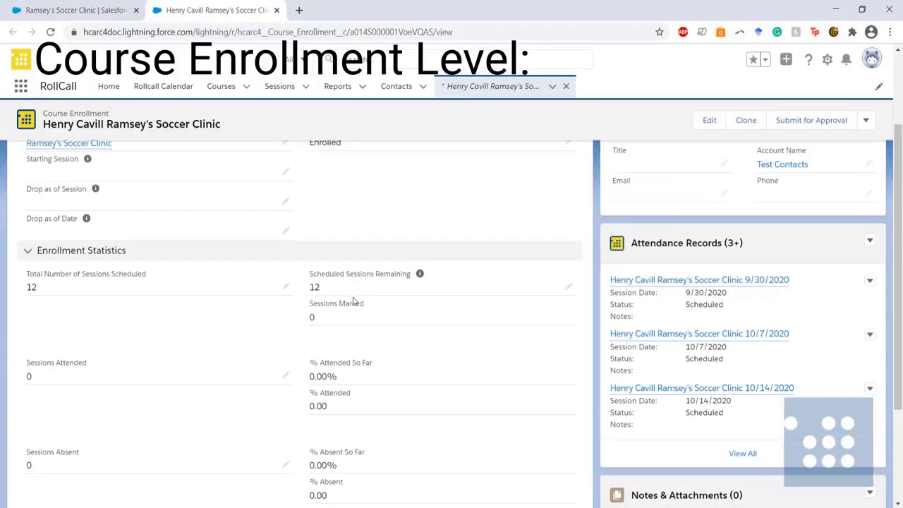
scroll(353, 301, up, 3)
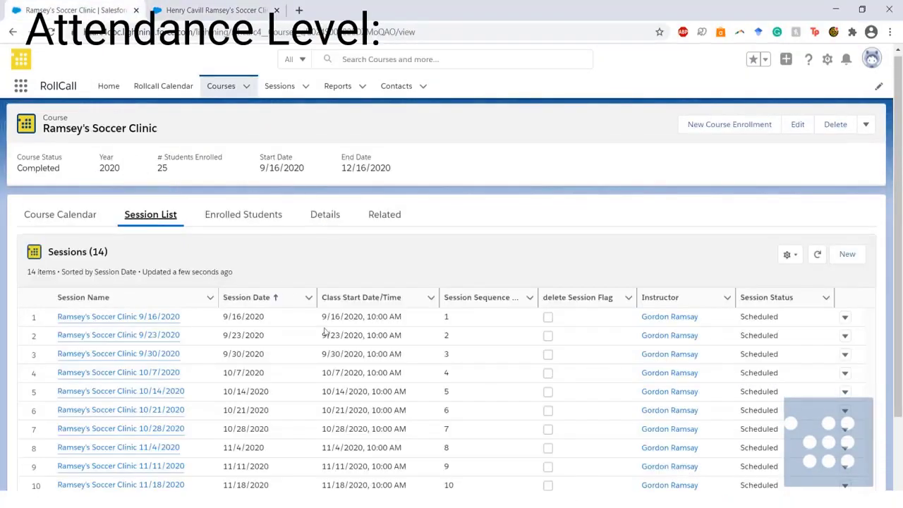
Open the 12/16/2020 session of Ramsey's Soccer Clinic and set the seventh student's attendance status to Attended.
scroll(318, 353, down, 3)
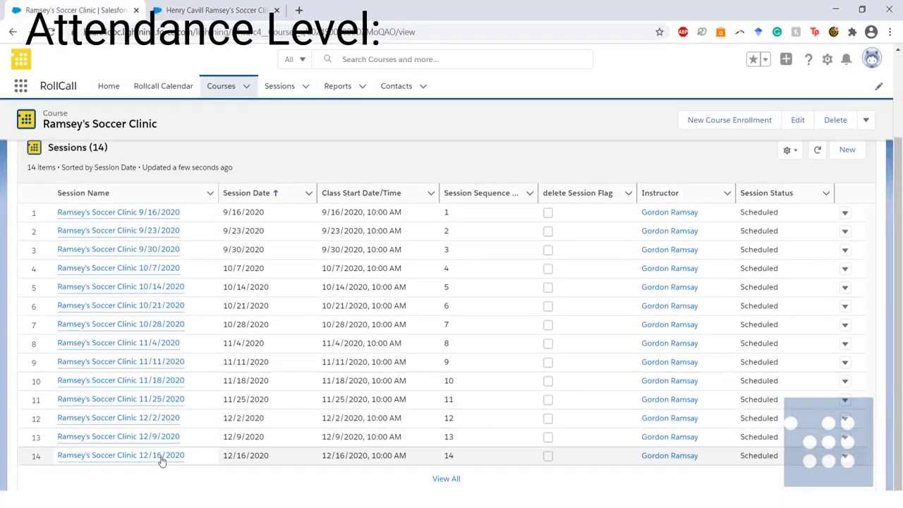
right_click(161, 459)
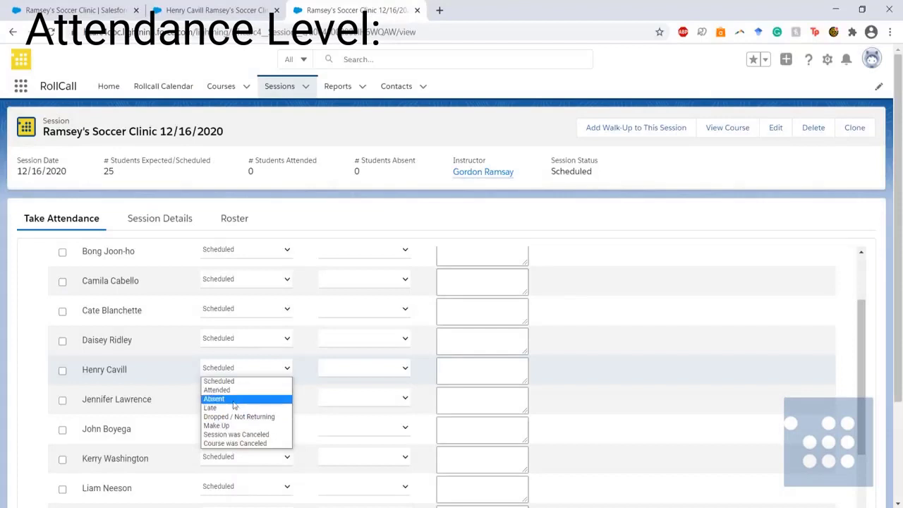
click(259, 389)
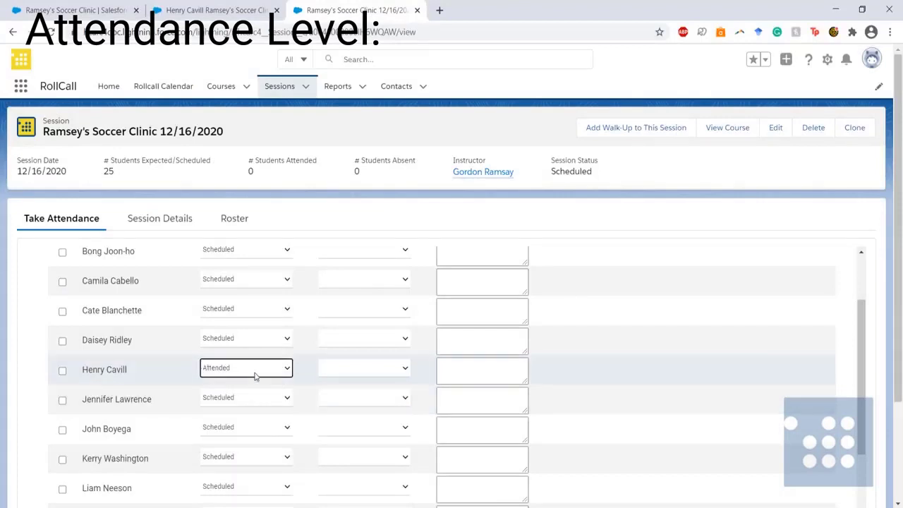